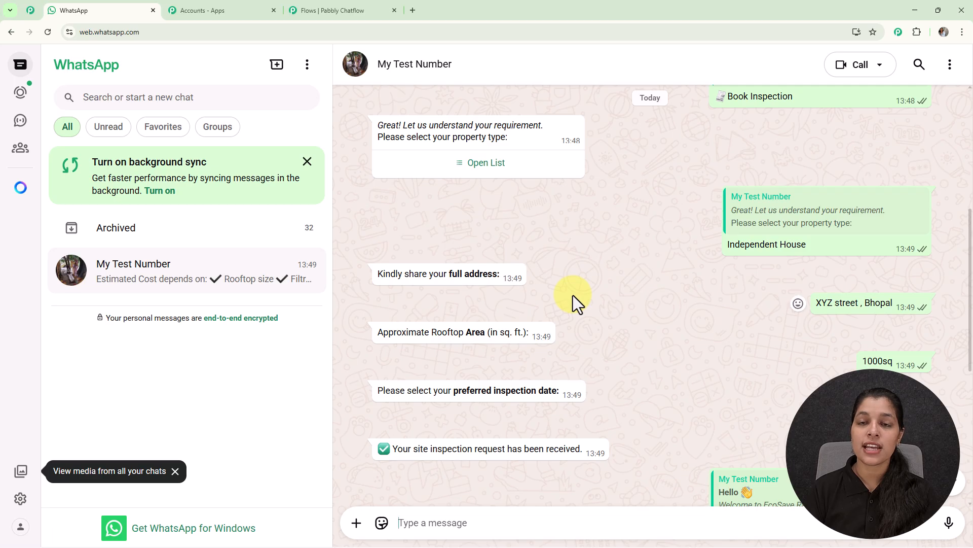
scroll(573, 295, down, 3)
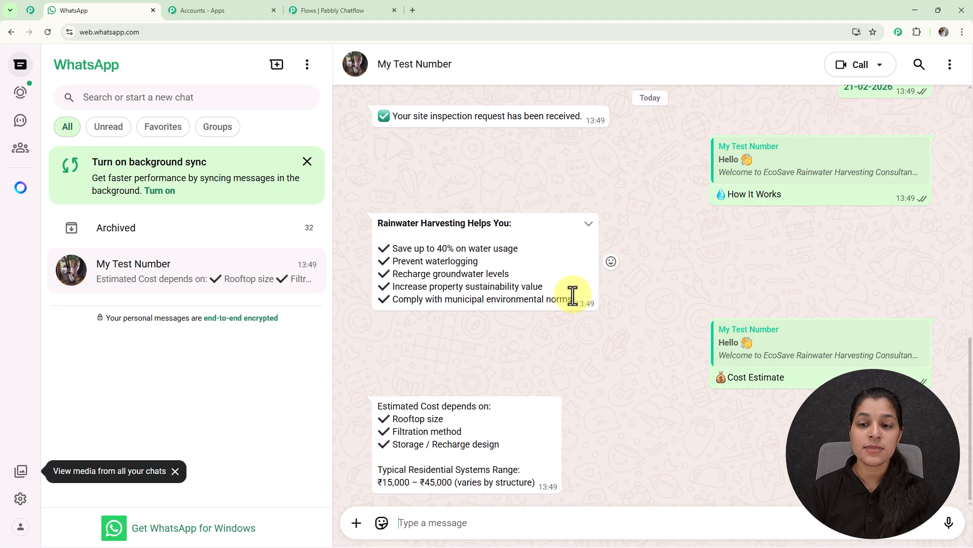
- Review the sample chatbot conversation with My Test Number, including the property type list, inspection booking, how-it-works and cost estimate replies
scroll(573, 295, up, 10)
scroll(572, 295, up, 2)
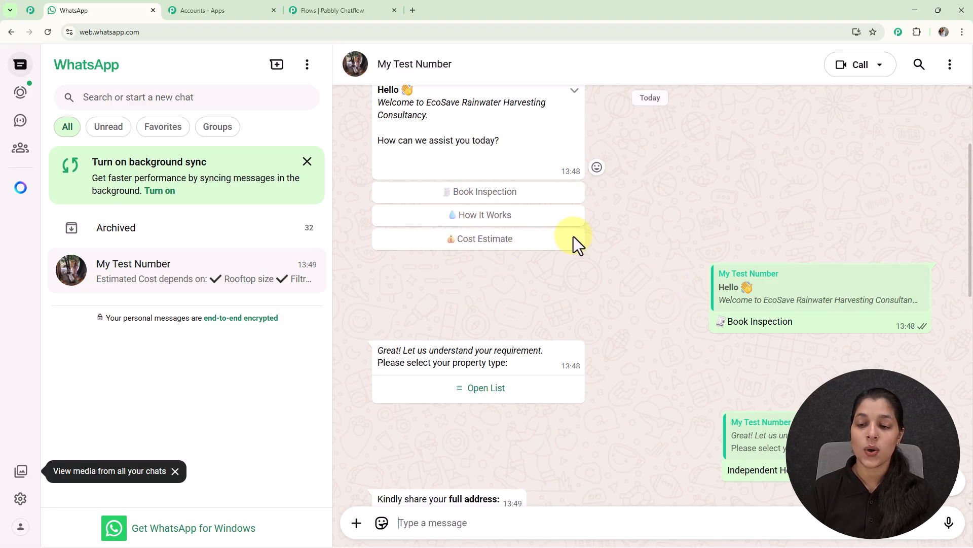
scroll(573, 236, down, 2)
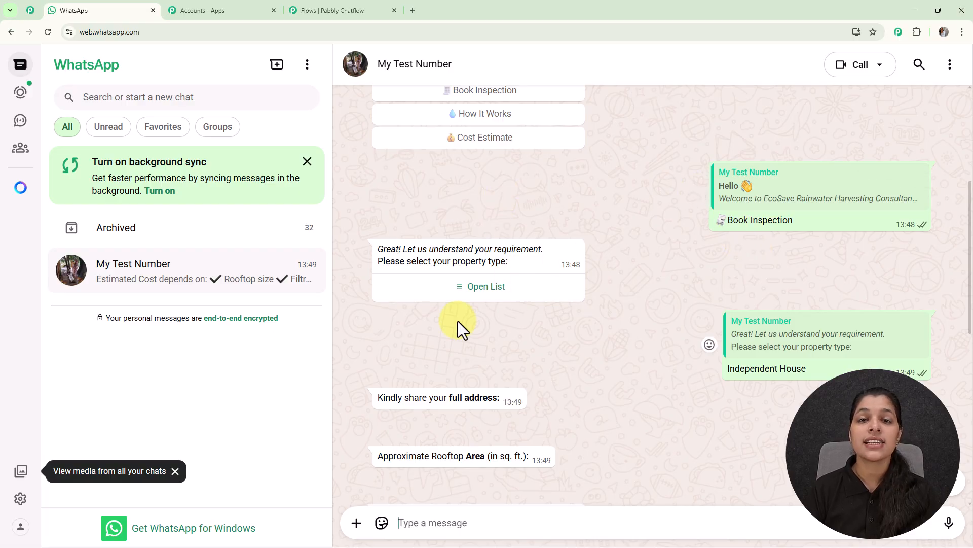
click(475, 298)
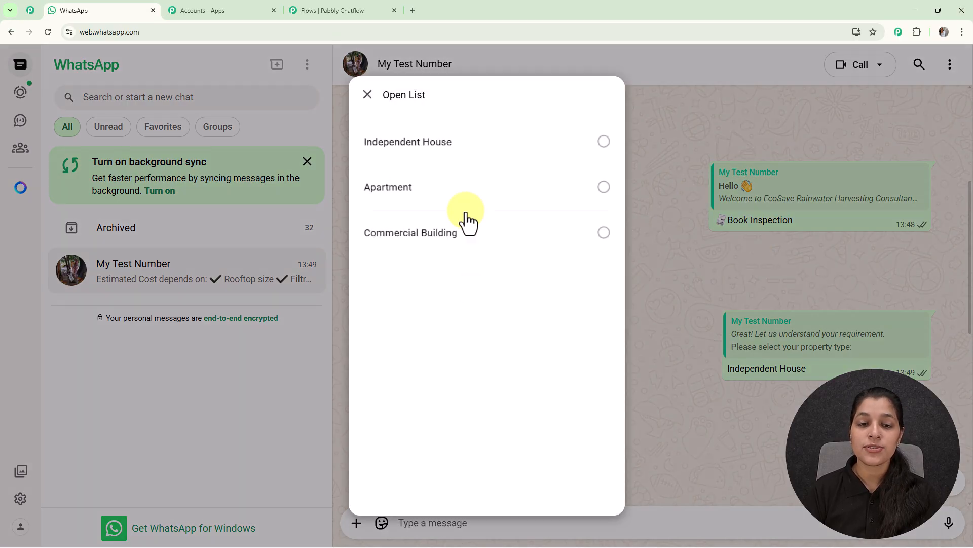
click(683, 185)
scroll(683, 185, down, 4)
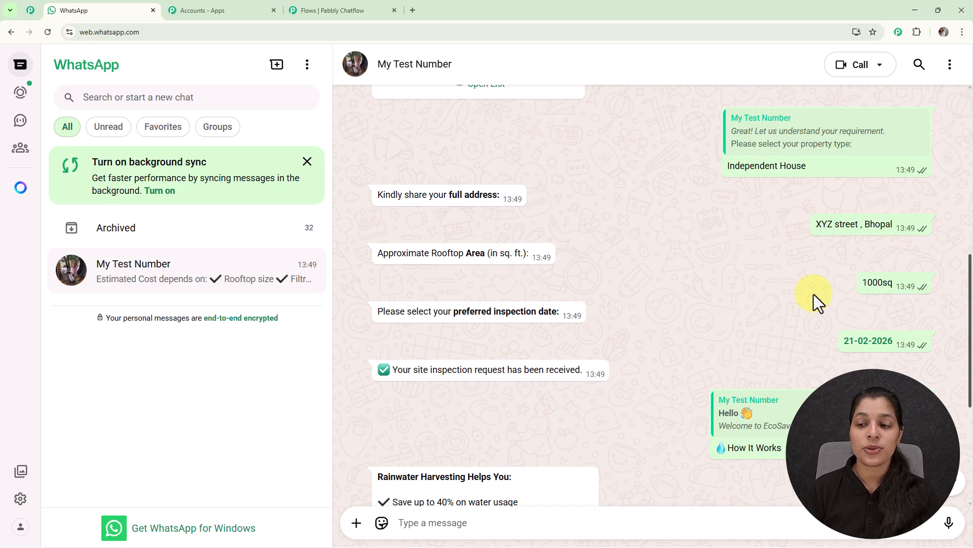
scroll(841, 265, down, 2)
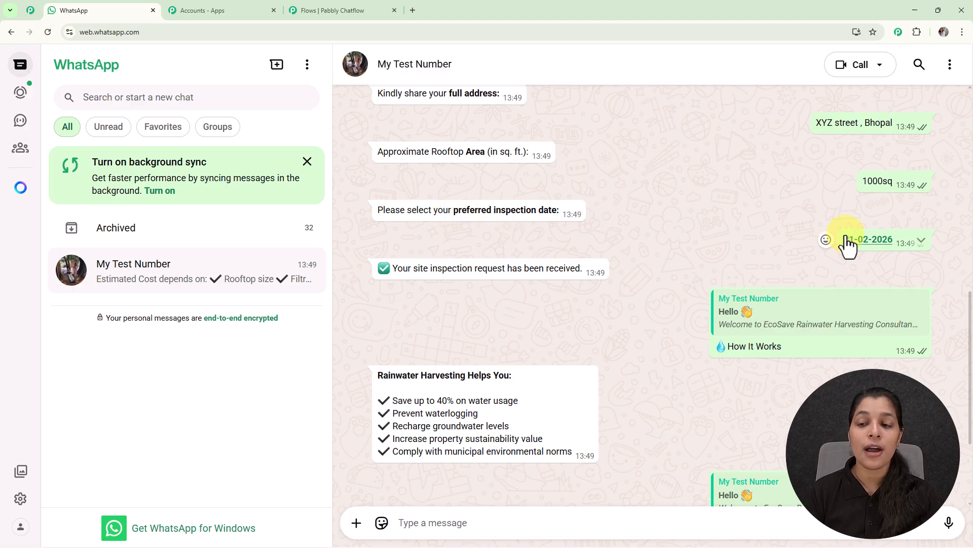
scroll(847, 246, down, 2)
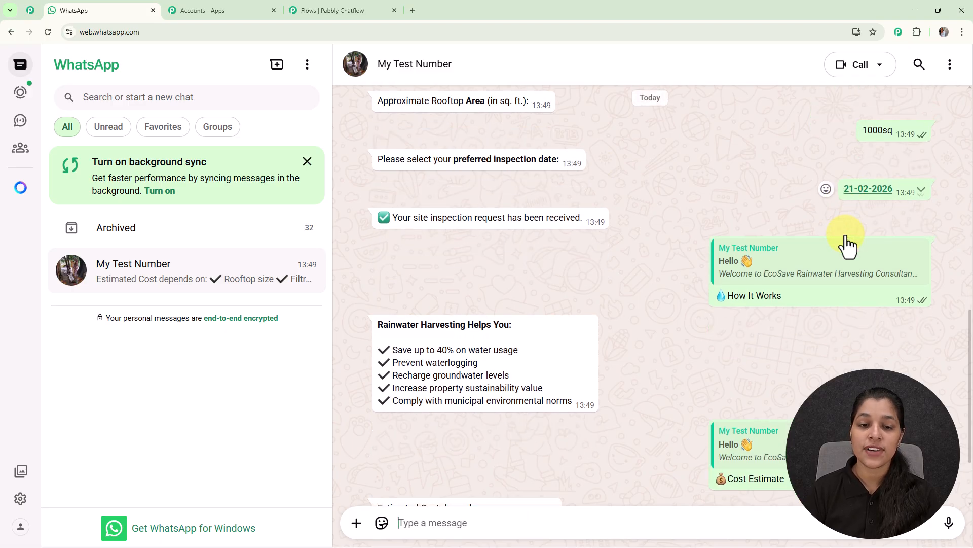
scroll(496, 221, down, 1)
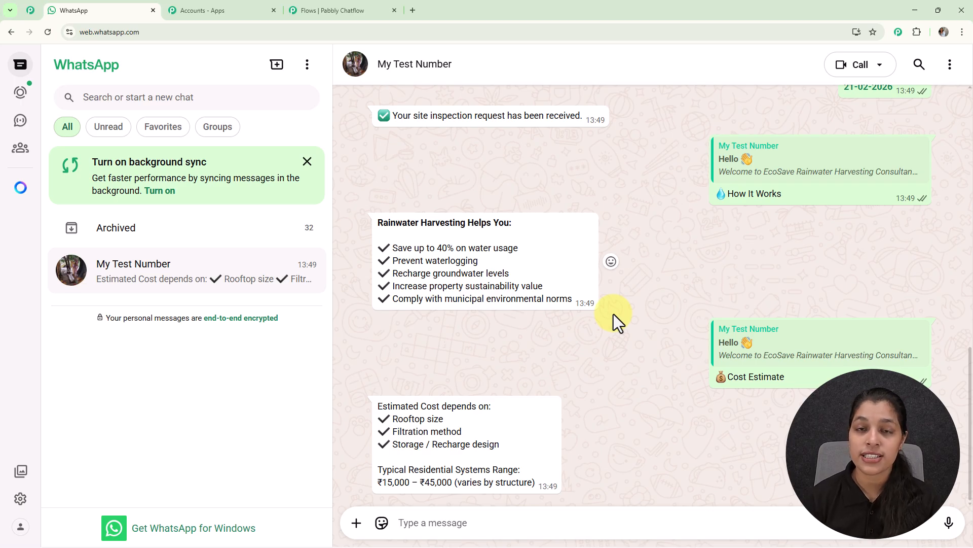
- Go to pabbly.com/chatflow in a new browser tab, sign in and open the Pabbly Chatflow application
click(412, 9)
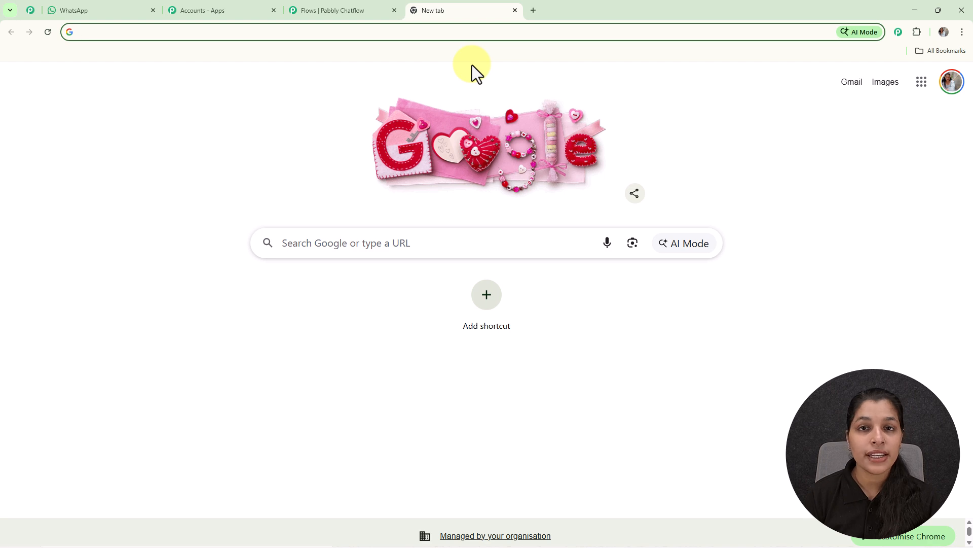
text(p)
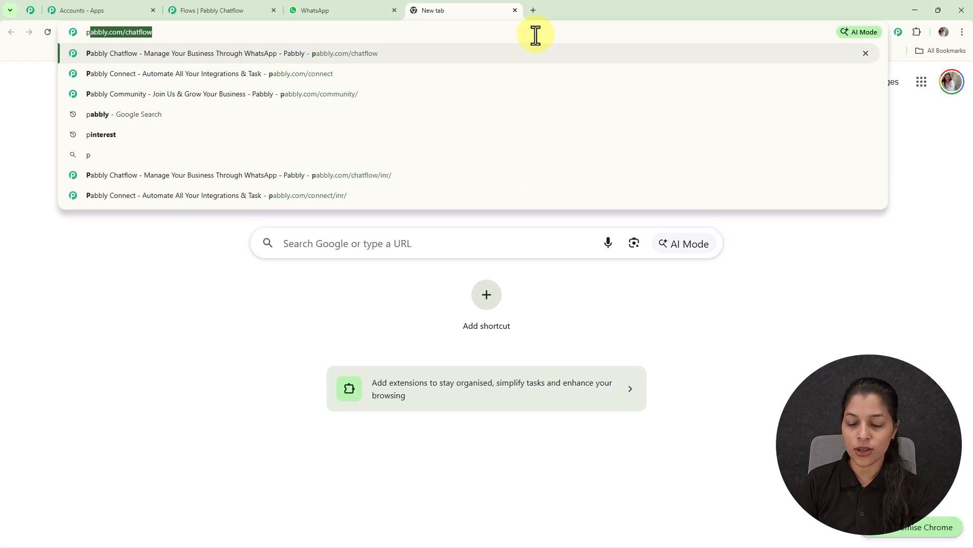
key(Return)
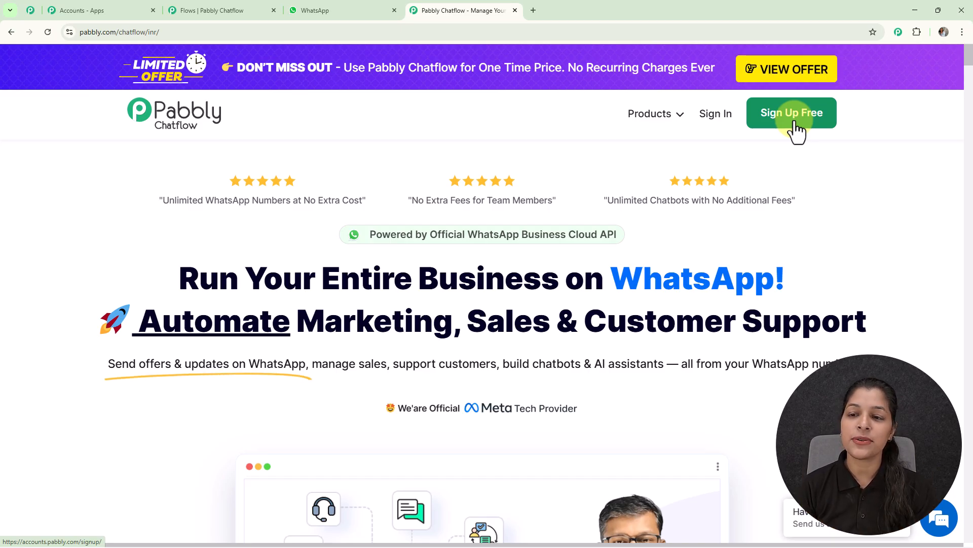
click(720, 117)
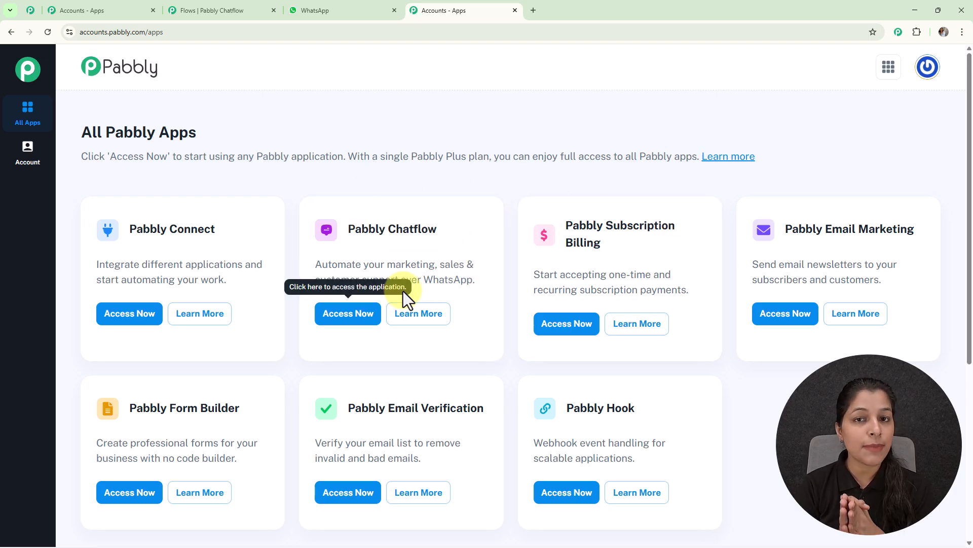
click(359, 330)
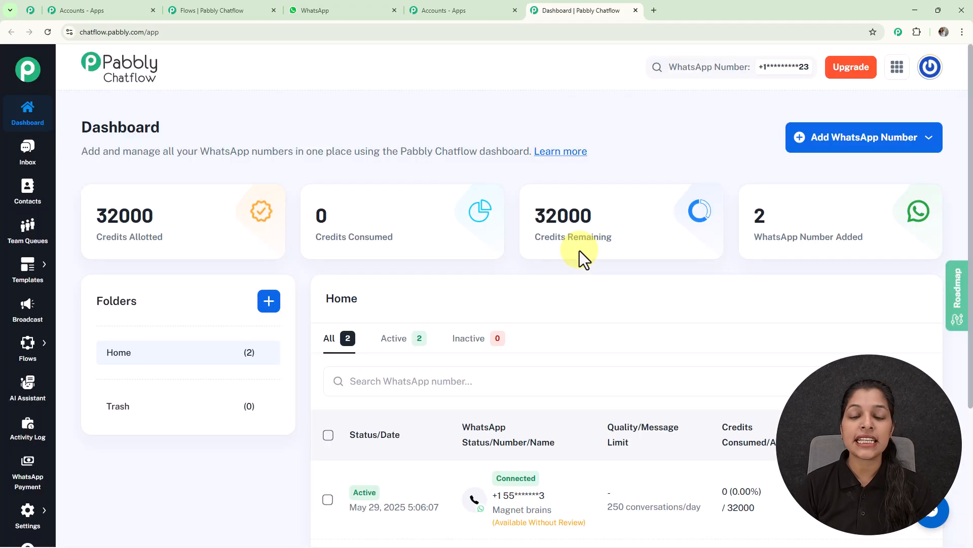
- Examine the WhatsApp numbers listed on the dashboard and the connection options for adding a new number
scroll(579, 251, down, 4)
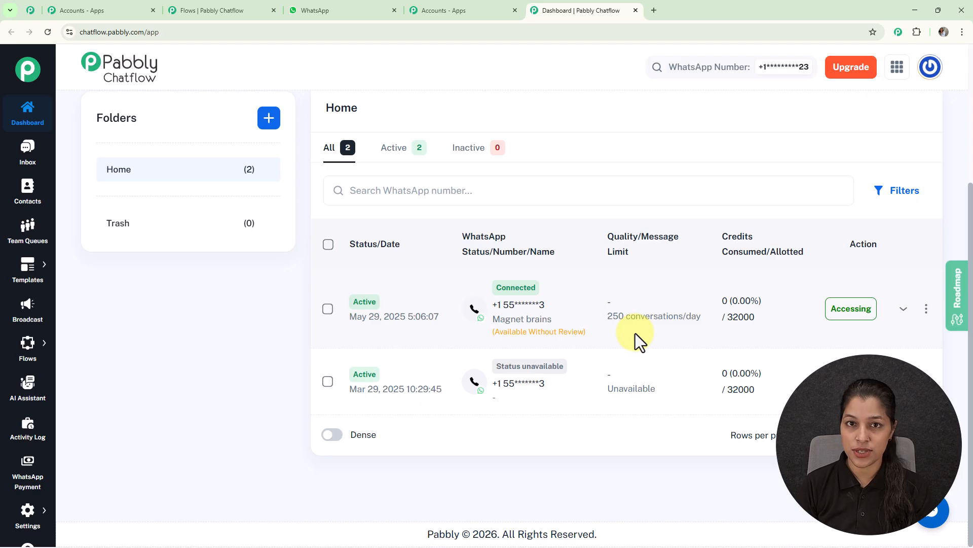
scroll(635, 333, up, 4)
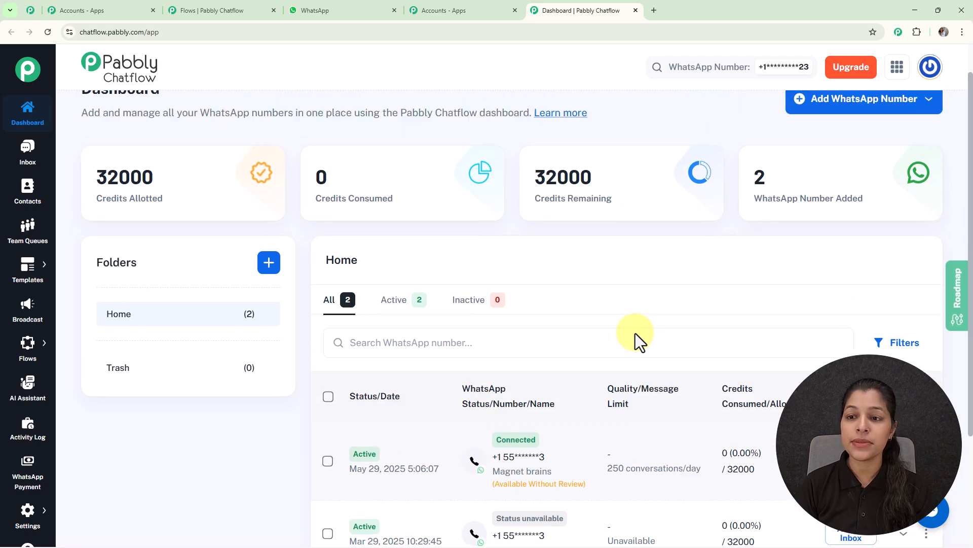
click(829, 139)
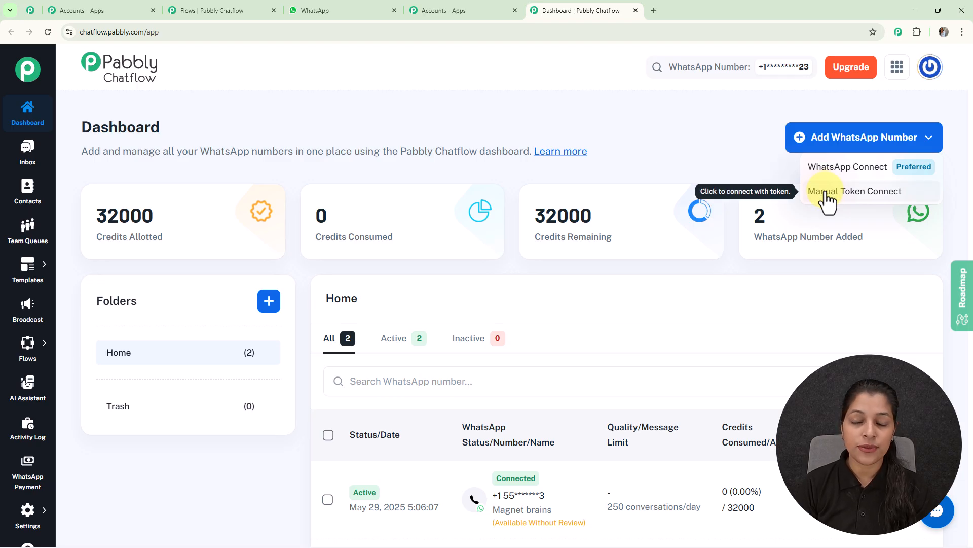
click(710, 147)
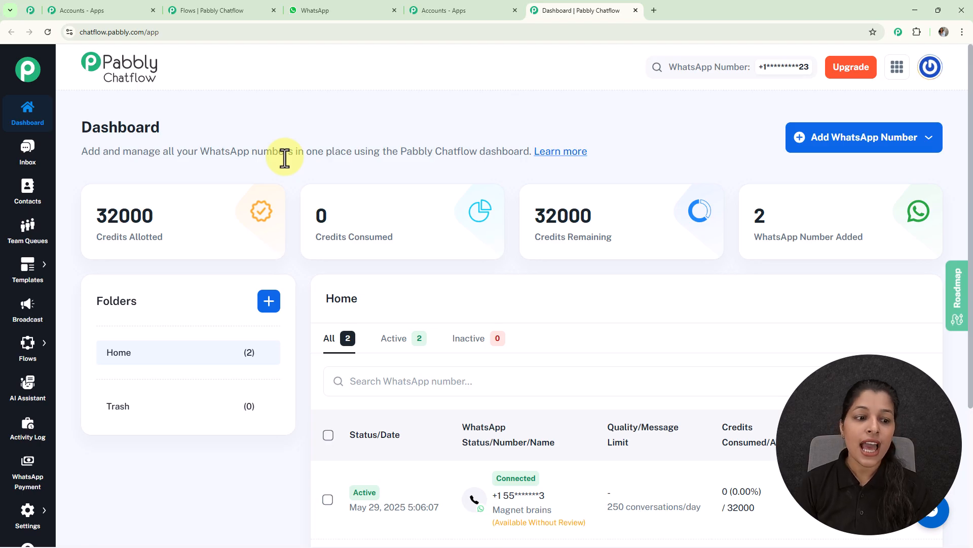
- Open the Flow Builder and look through the list of existing flows
click(33, 340)
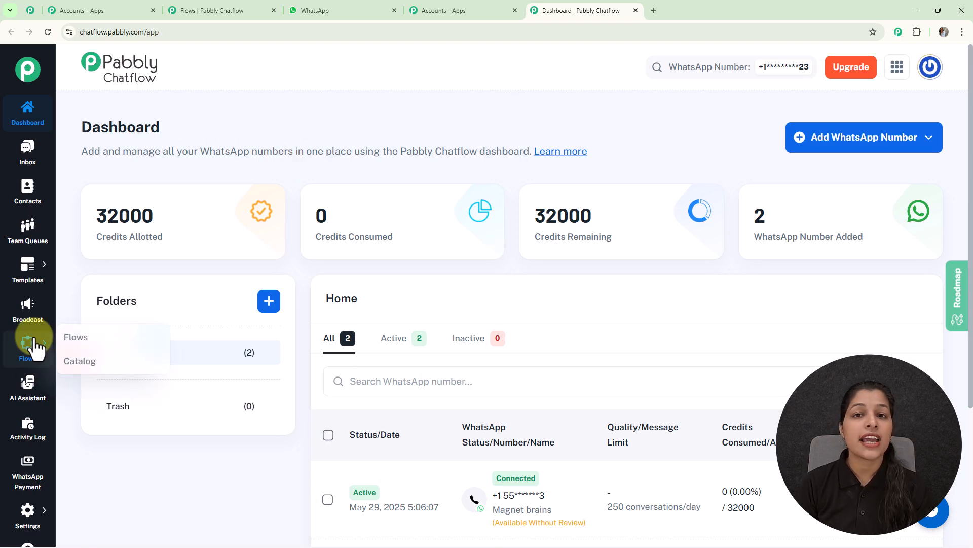
click(76, 338)
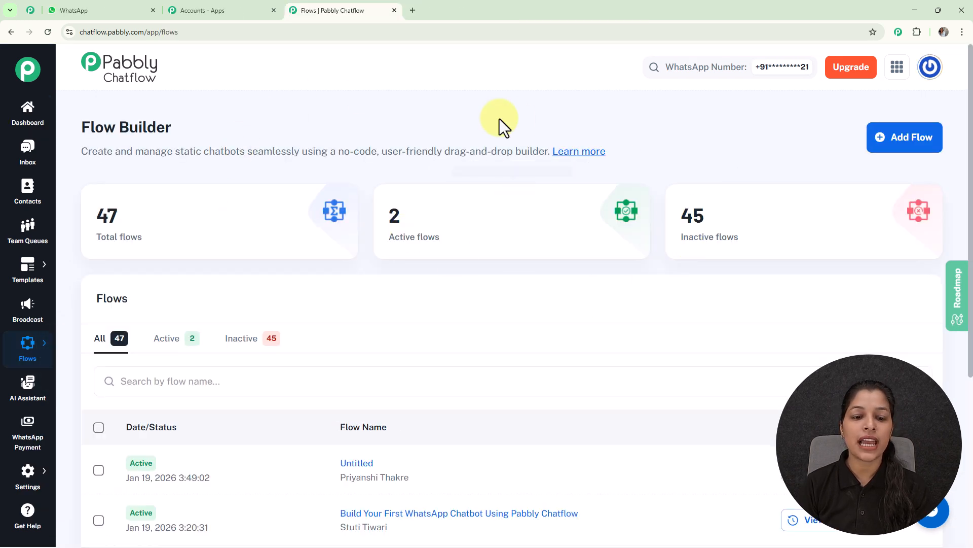
scroll(515, 165, down, 4)
scroll(531, 288, down, 1)
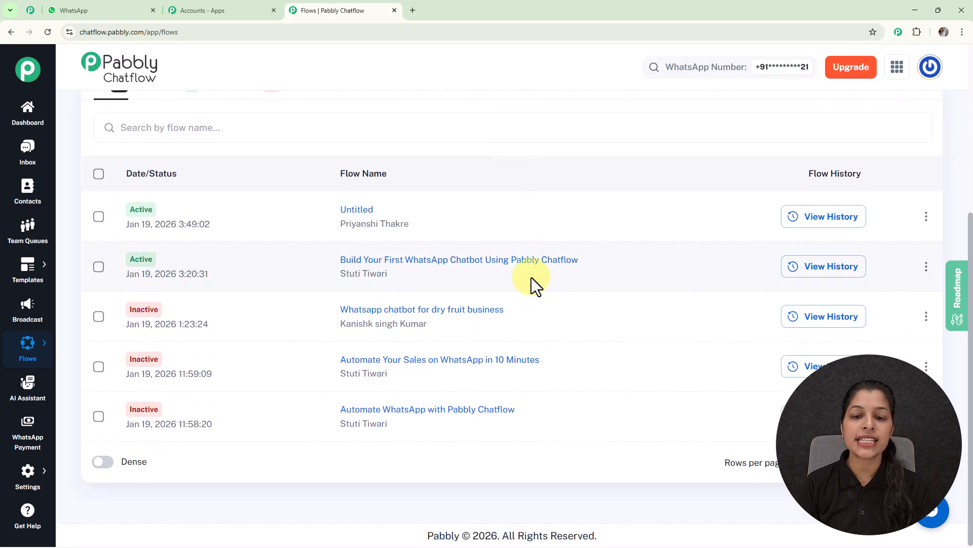
scroll(543, 170, up, 5)
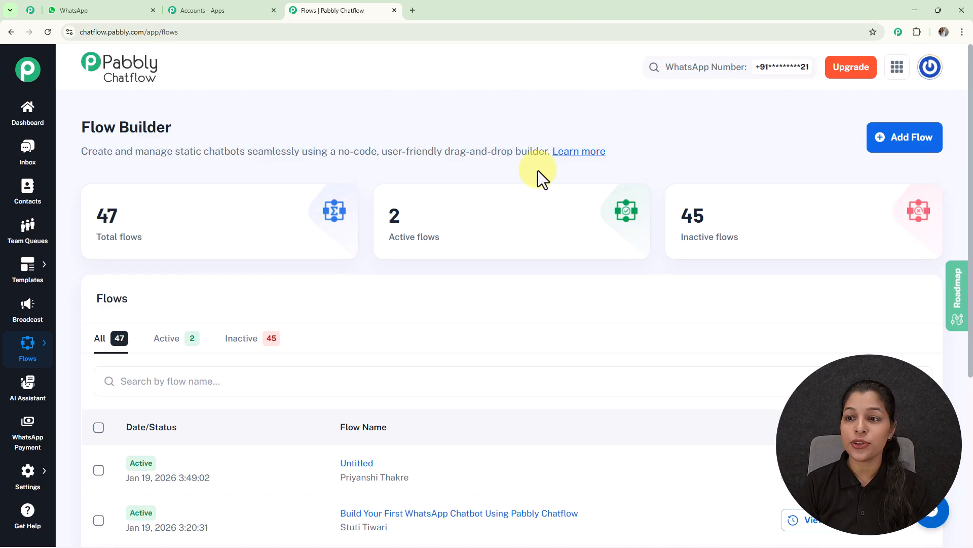
- Create a new flow and name it "Managing Daily WhatsApp Requests with One Structured Chatbot"
click(897, 145)
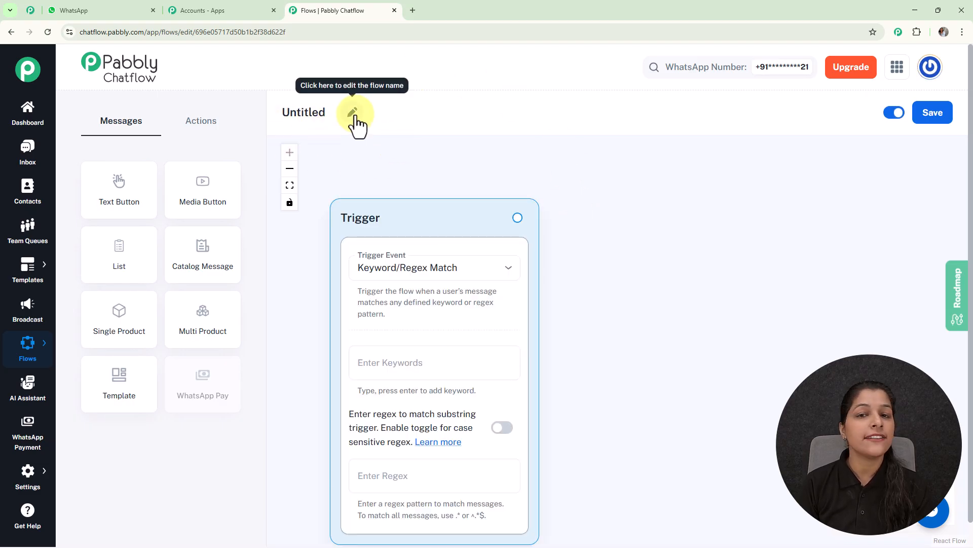
click(354, 114)
double_click(319, 118)
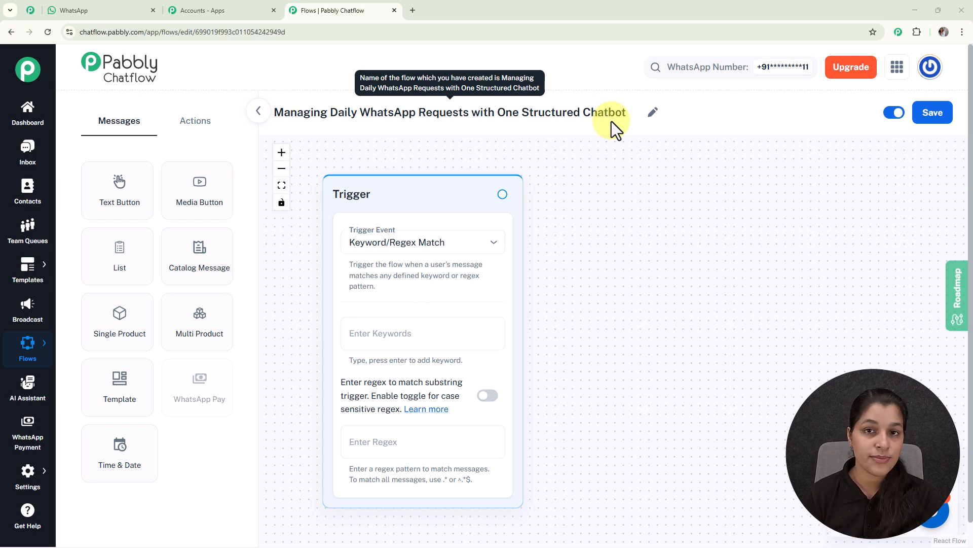
- Set the trigger event to Keyword/Regex Match and add the keyword "Hello"
click(457, 244)
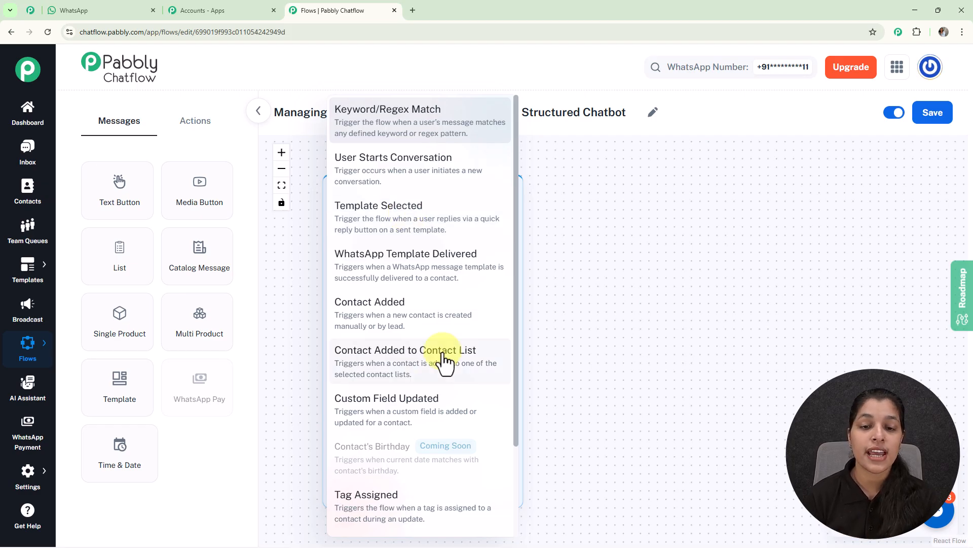
click(447, 127)
drag(582, 411, 467, 179)
click(472, 333)
text(Hello)
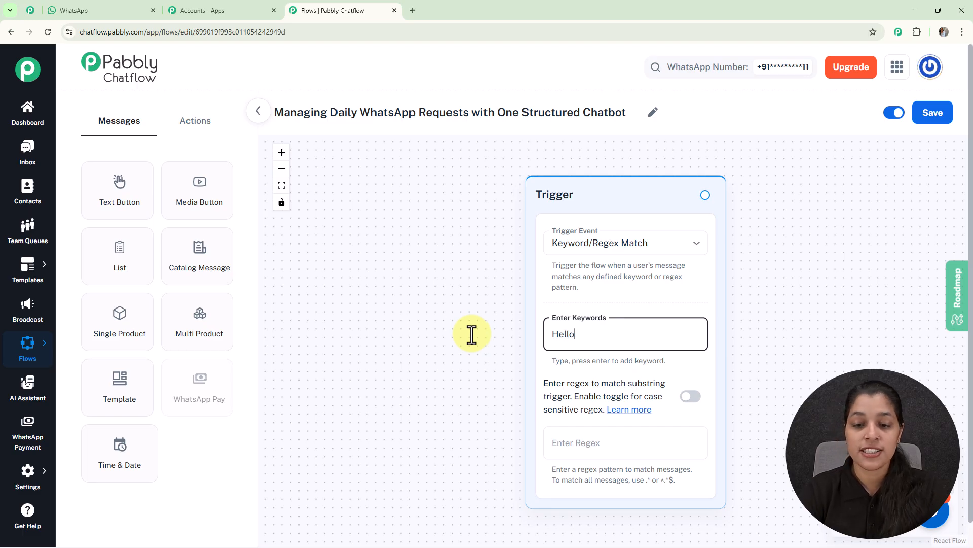
key(Return)
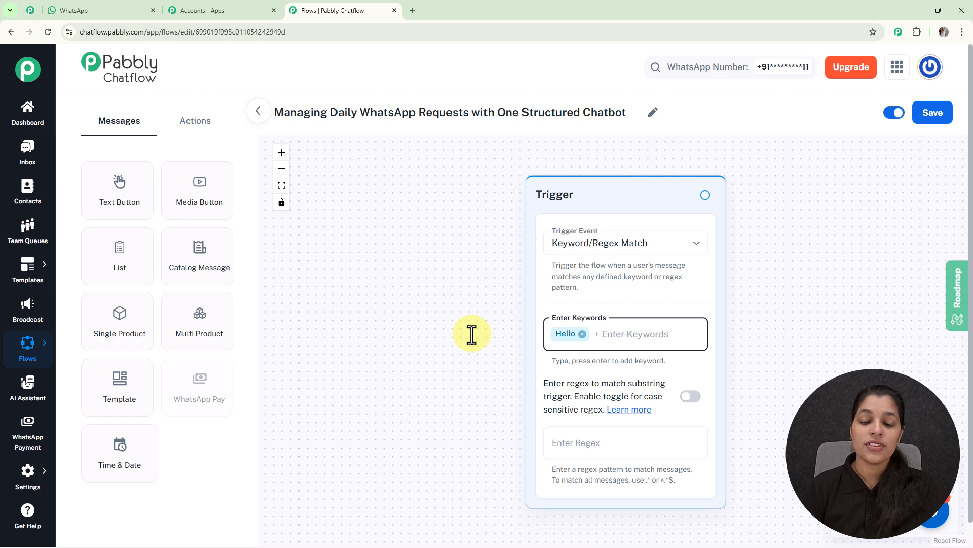
click(589, 442)
text([\s)
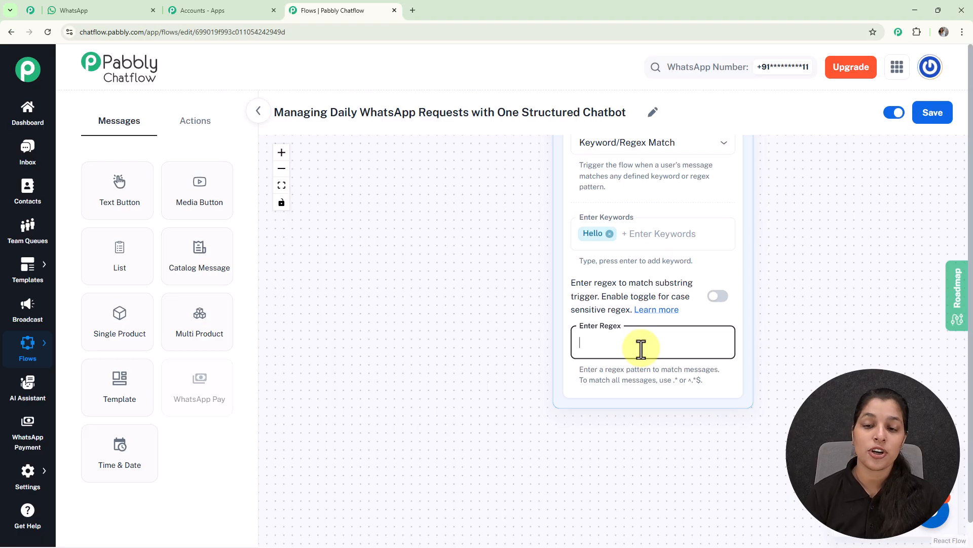
click(527, 294)
drag(493, 242, 350, 314)
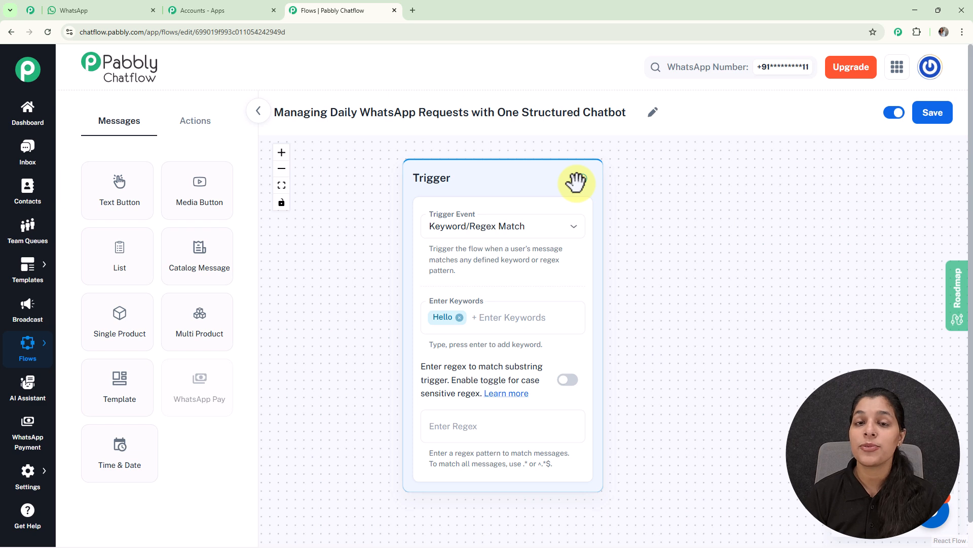
- Connect a Text Button message to the trigger, with the text "Welcome to EcoSave Rainwater Harvesting Consultancy. How can we assist you today?"
scroll(576, 182, down, 3)
drag(656, 210, 515, 210)
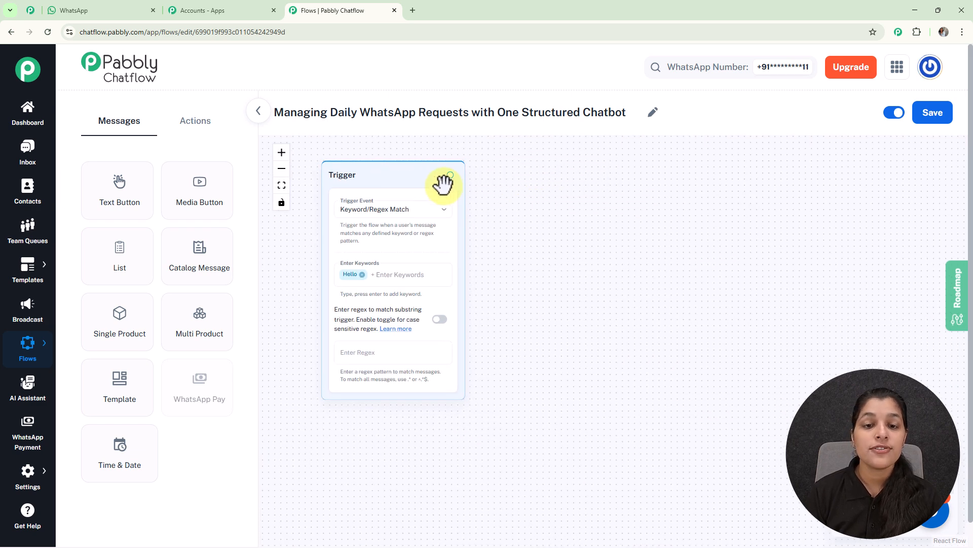
drag(448, 174, 522, 229)
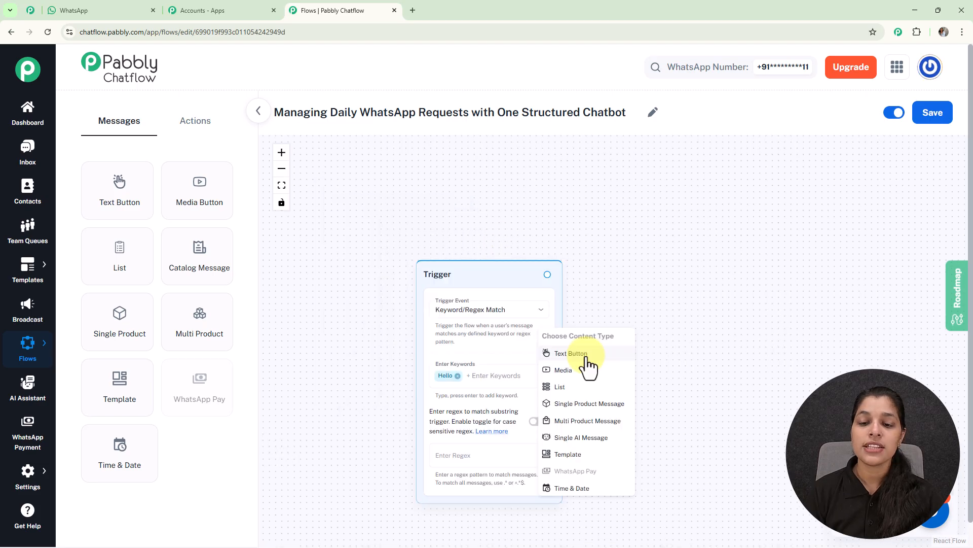
click(588, 358)
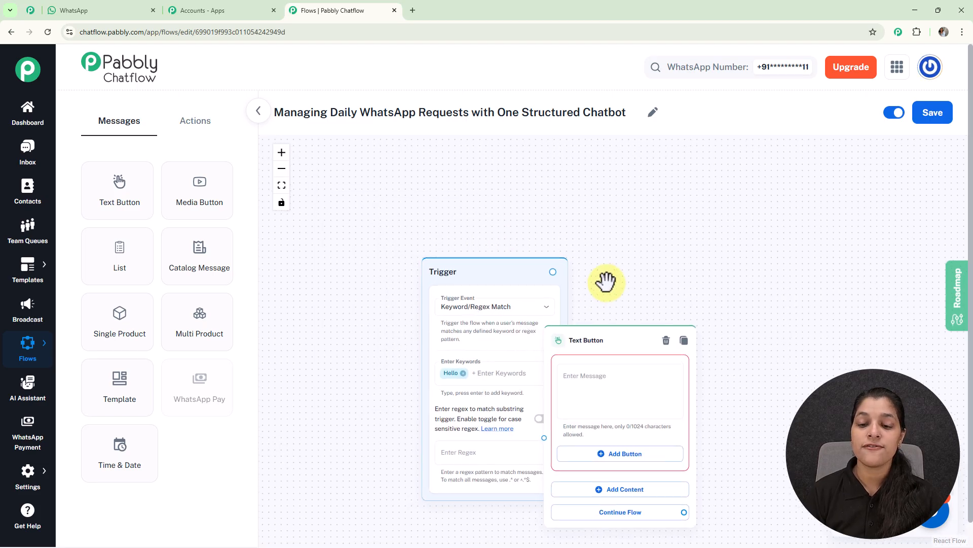
drag(498, 263, 529, 209)
scroll(518, 243, up, 3)
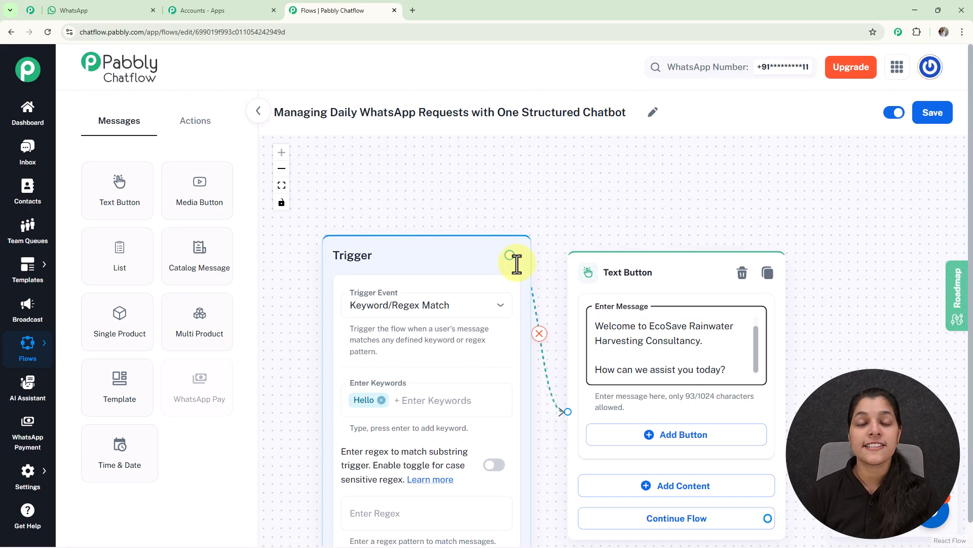
- Add a Quick Reply button named "Book Inspection" to the welcome Text Button message
scroll(517, 262, down, 2)
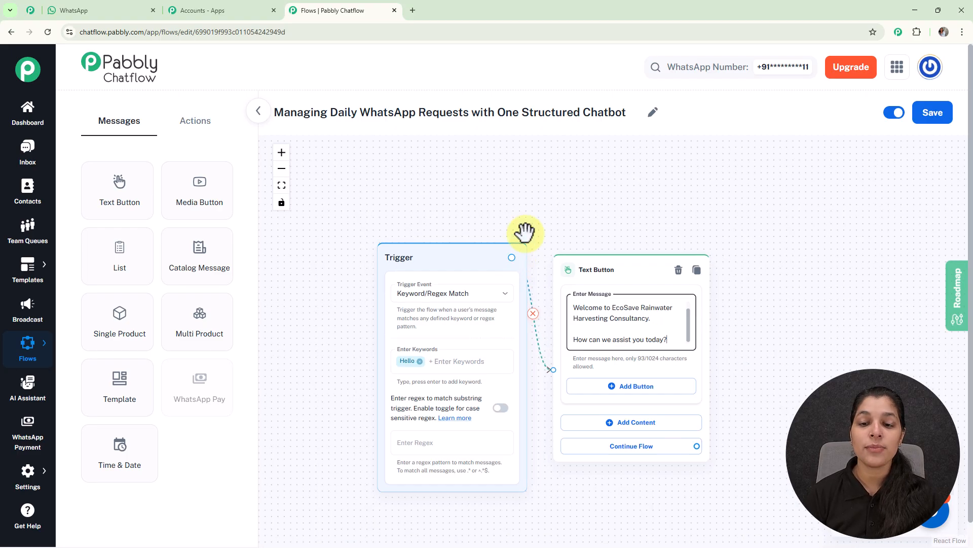
drag(643, 233, 512, 198)
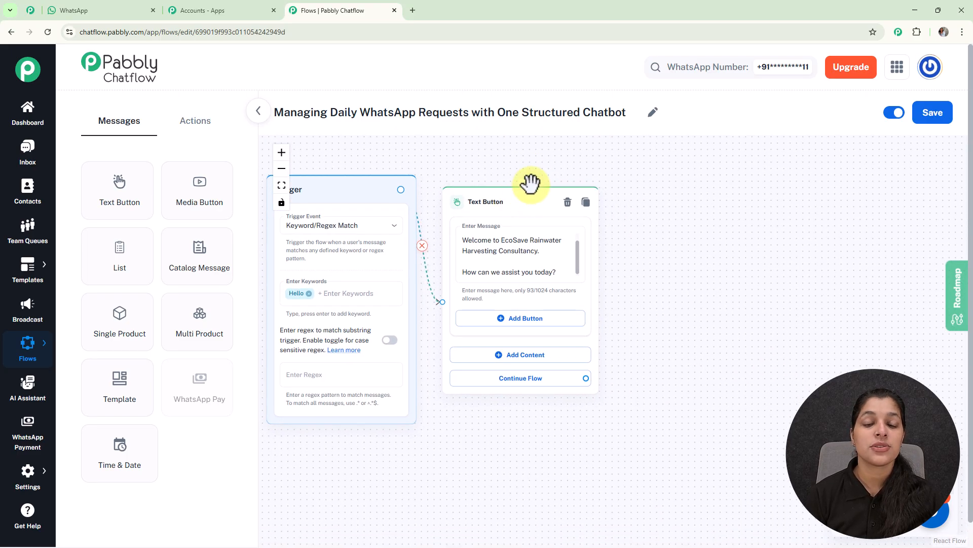
click(528, 324)
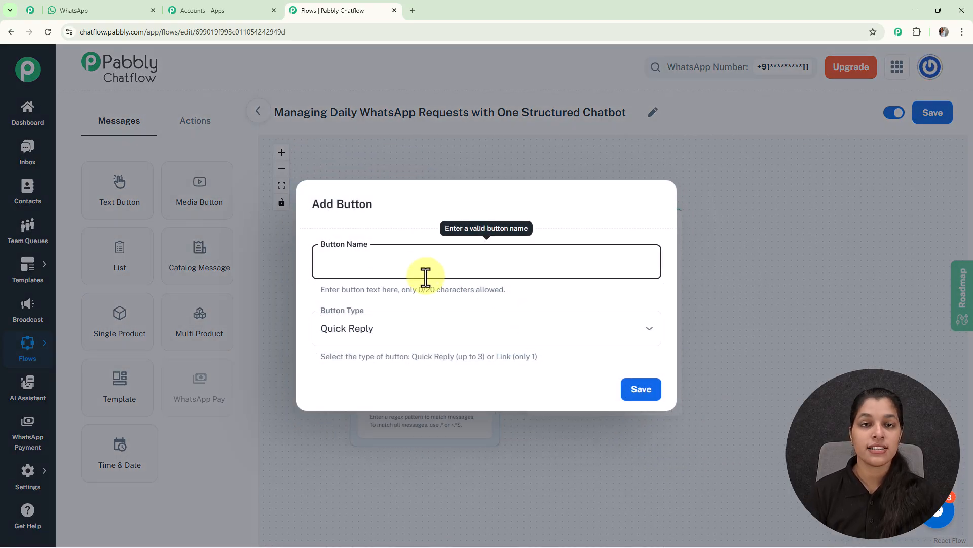
text(📅 Book Inspection)
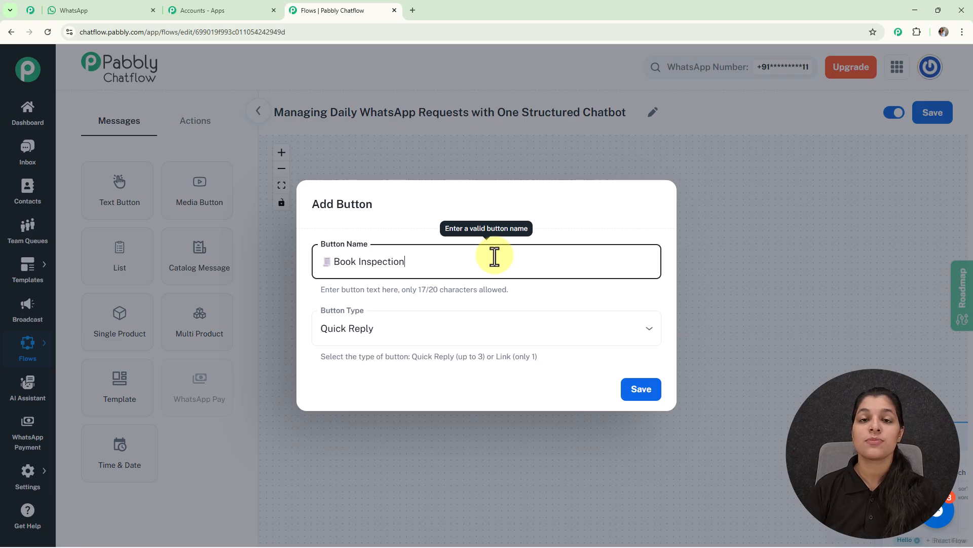
click(644, 390)
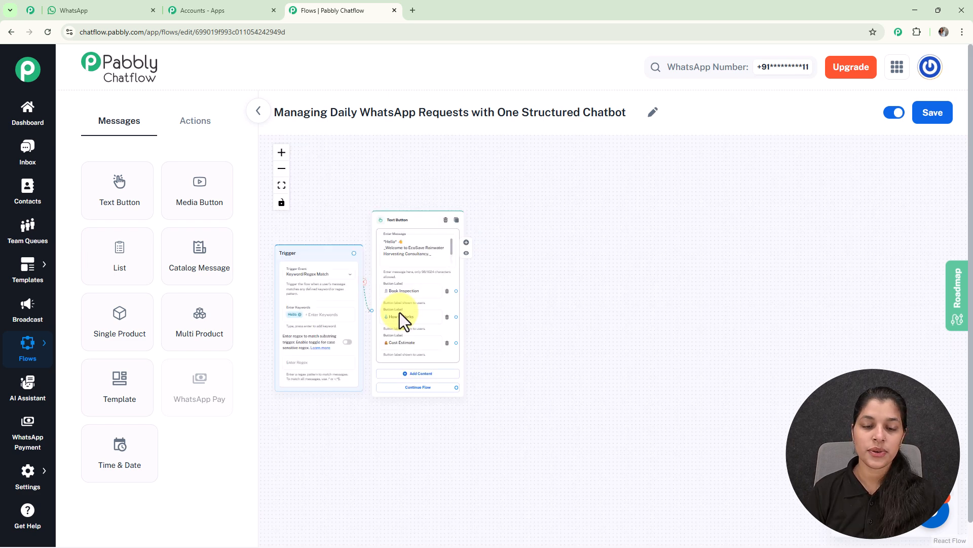
- Connect a List message to the Book Inspection button, with the body "Great! Let us understand your requirement. Please select your property type:"
scroll(399, 312, up, 5)
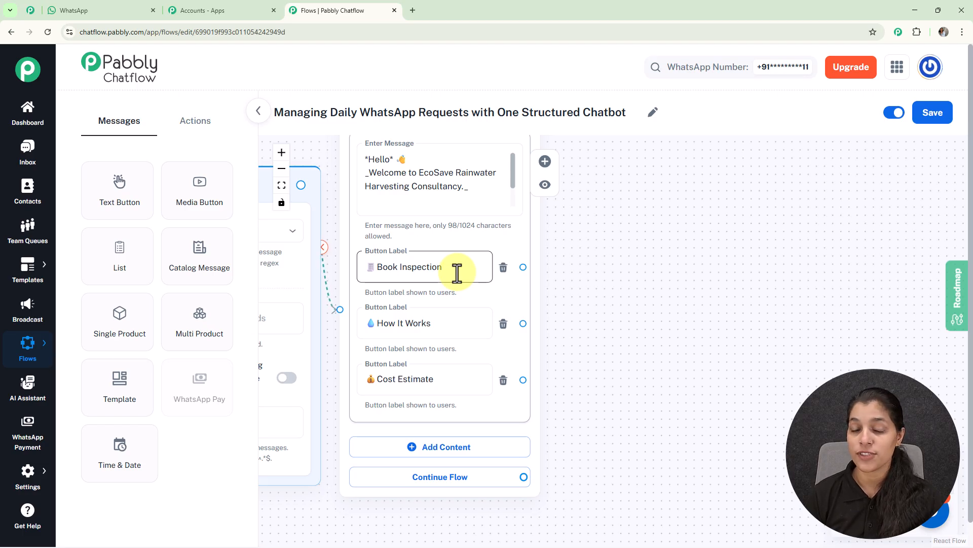
drag(523, 267, 626, 152)
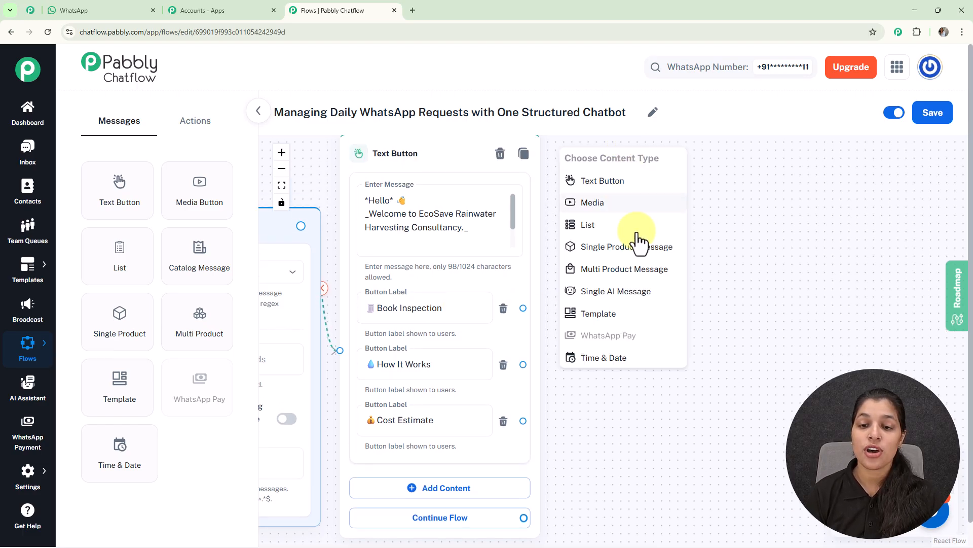
click(588, 225)
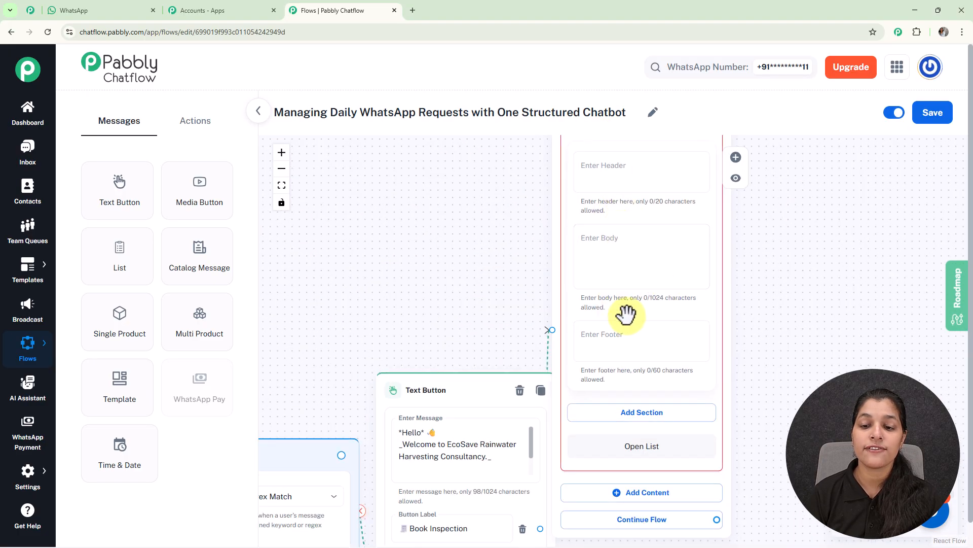
text(Great! Let us understand your requirement. Please select your property type:)
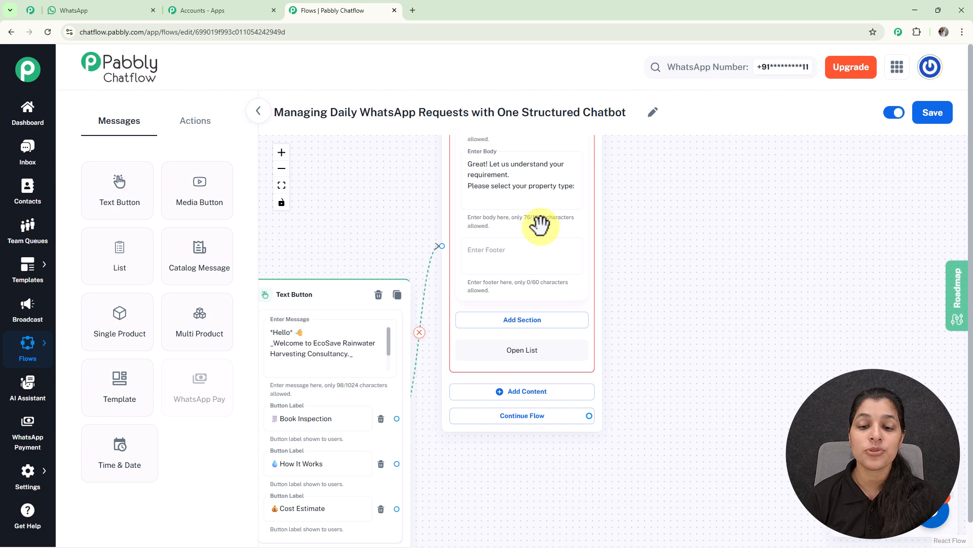
- Add a section to the list message and title it "Property Type"
click(469, 320)
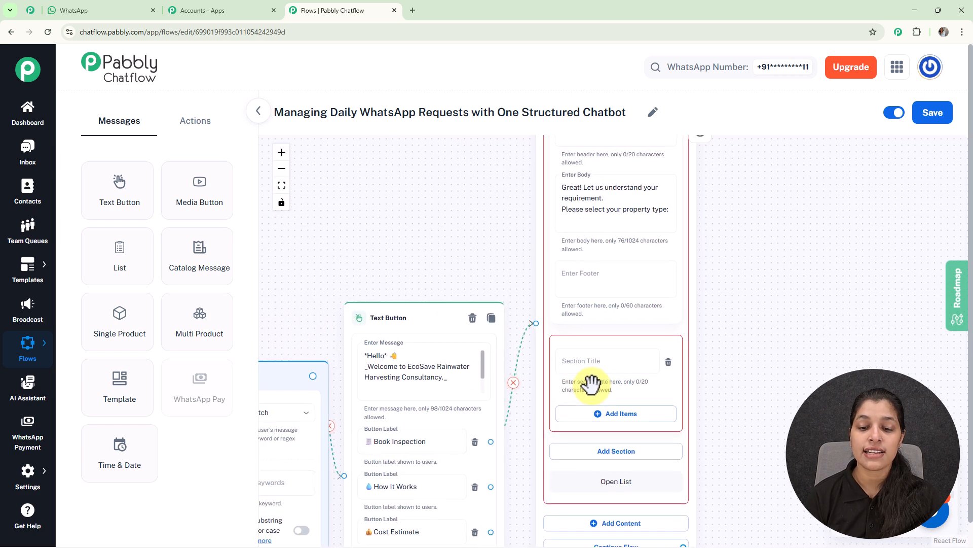
click(610, 358)
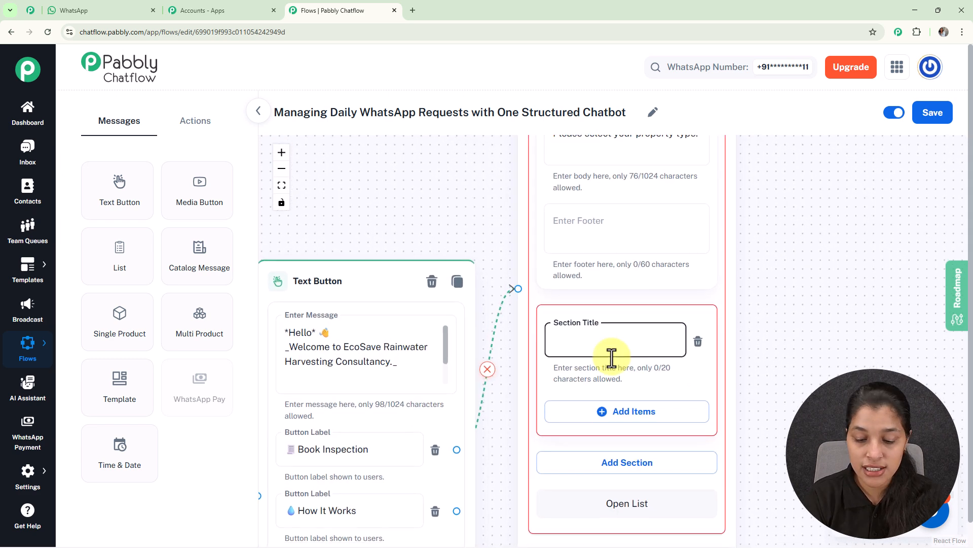
text(Pro)
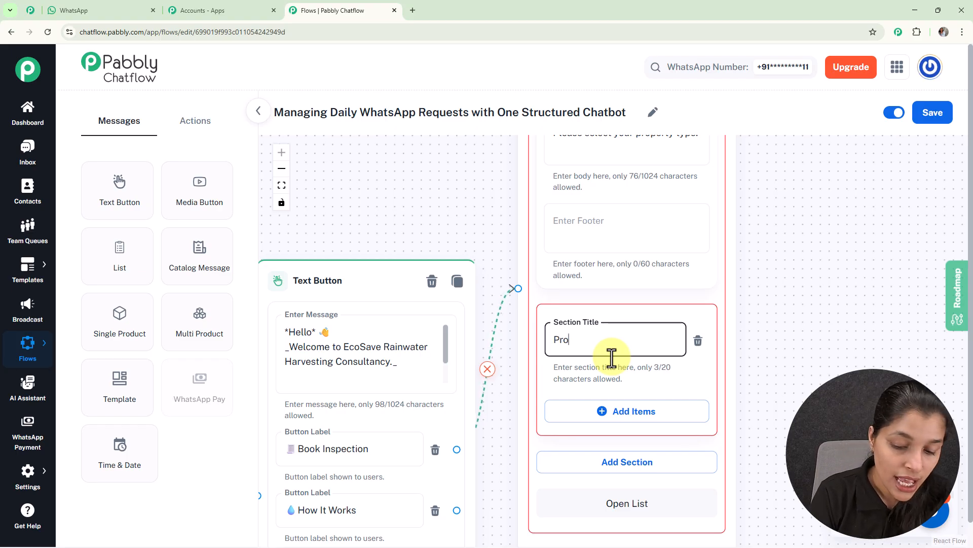
text(ery )
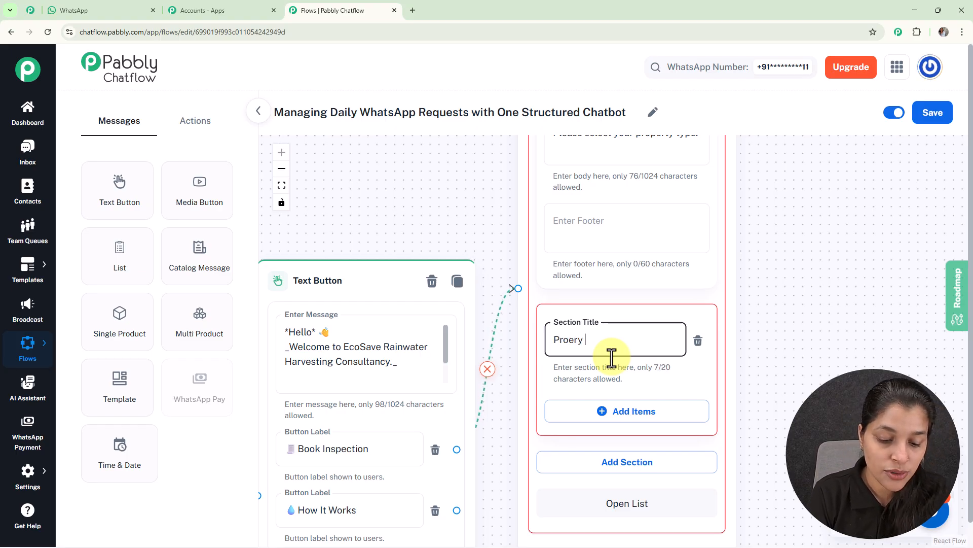
text(Type)
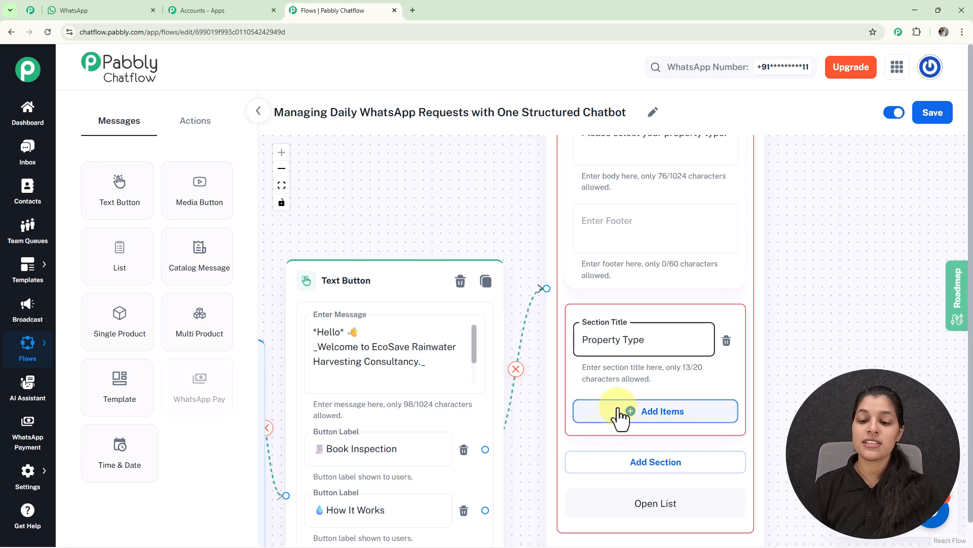
- Add the items "Independent House", "Apartment" and "Commercial Building" to the property type section
click(619, 417)
drag(761, 375, 656, 238)
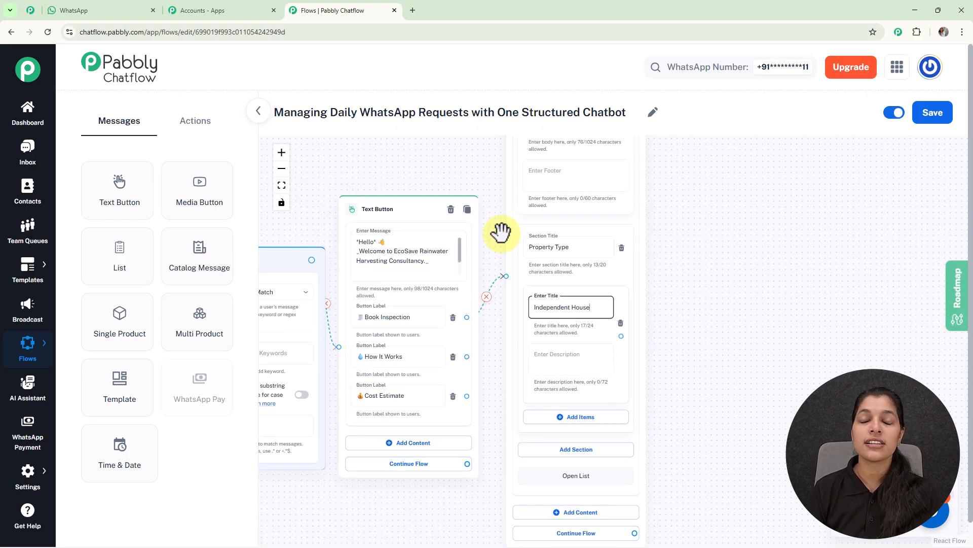
drag(702, 289, 628, 224)
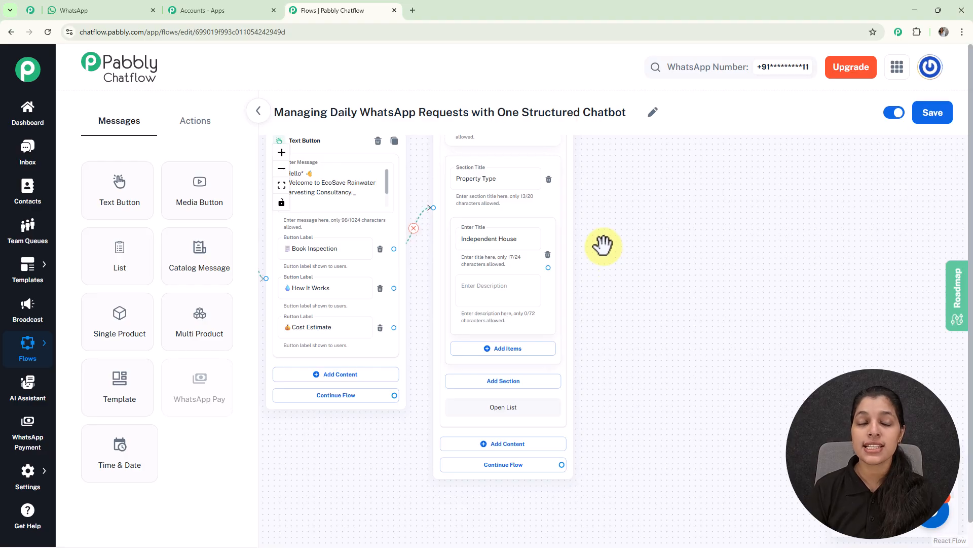
scroll(603, 245, down, 5)
scroll(549, 260, up, 5)
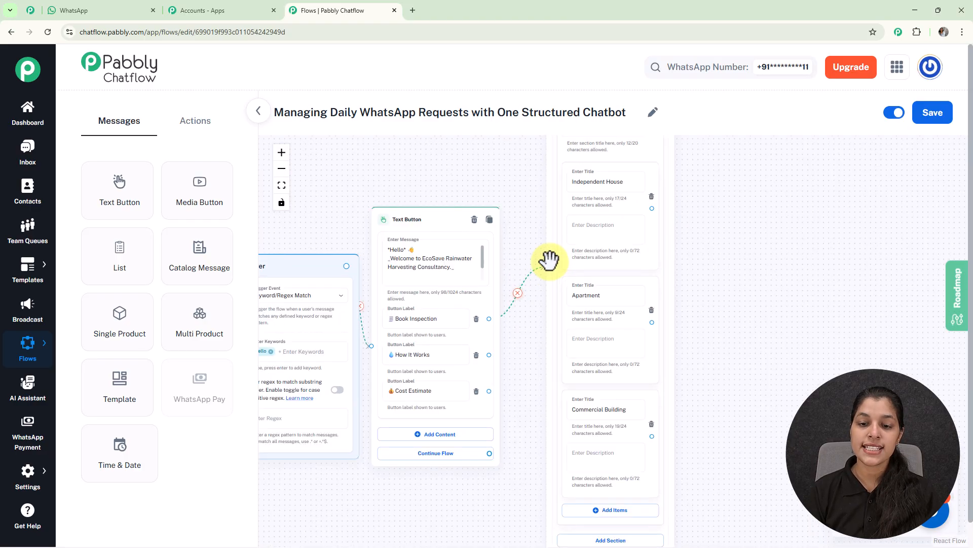
- Add a Set Custom Field action beside the list message and connect the Independent House item to it
drag(754, 331, 597, 242)
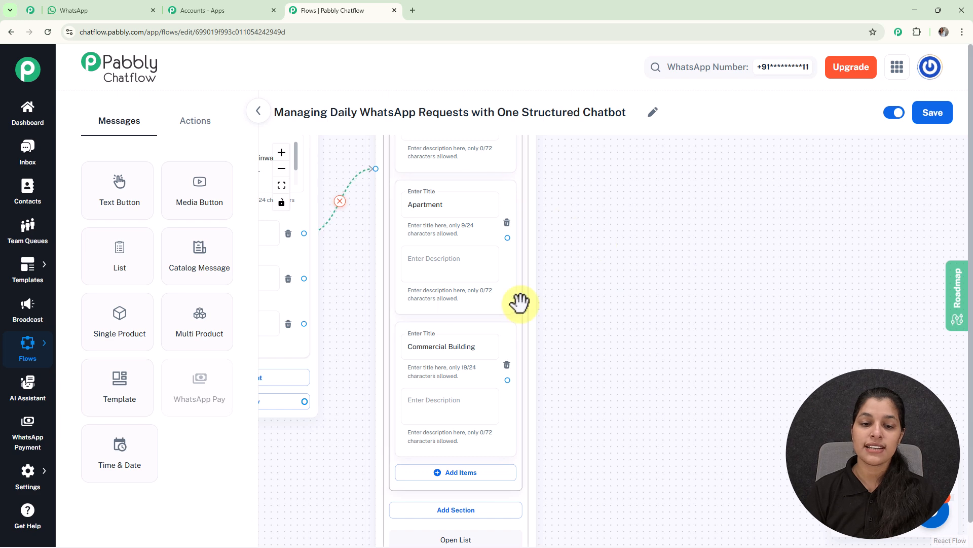
scroll(578, 296, down, 3)
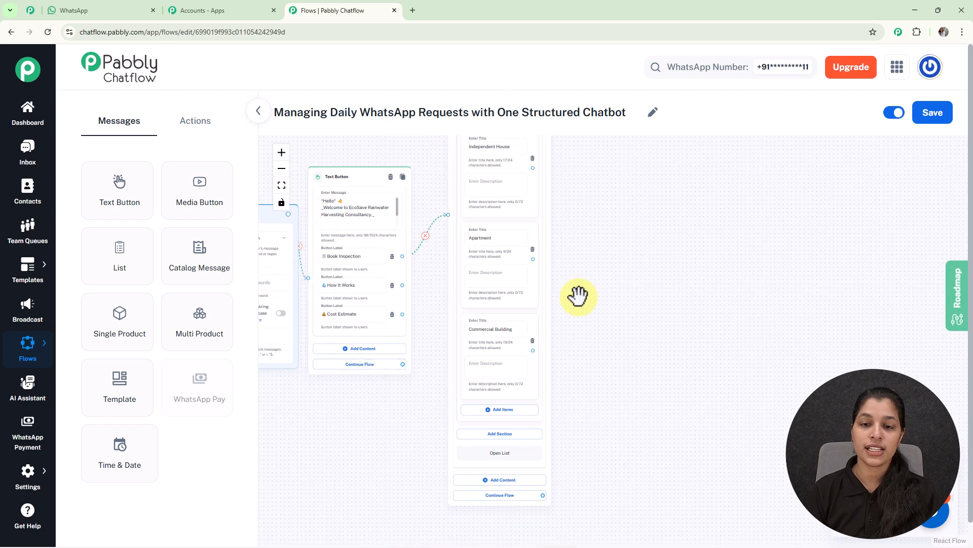
drag(578, 296, 653, 381)
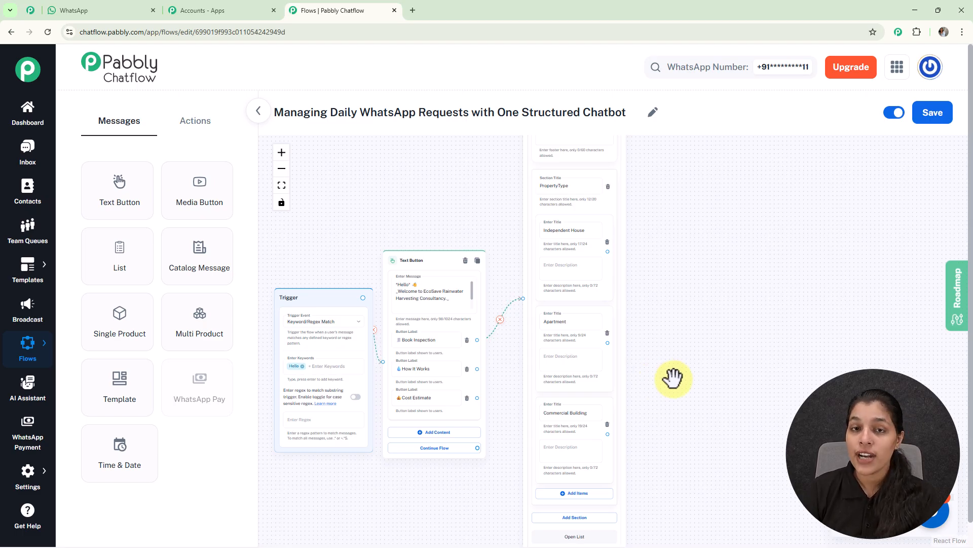
click(195, 124)
drag(192, 339, 675, 211)
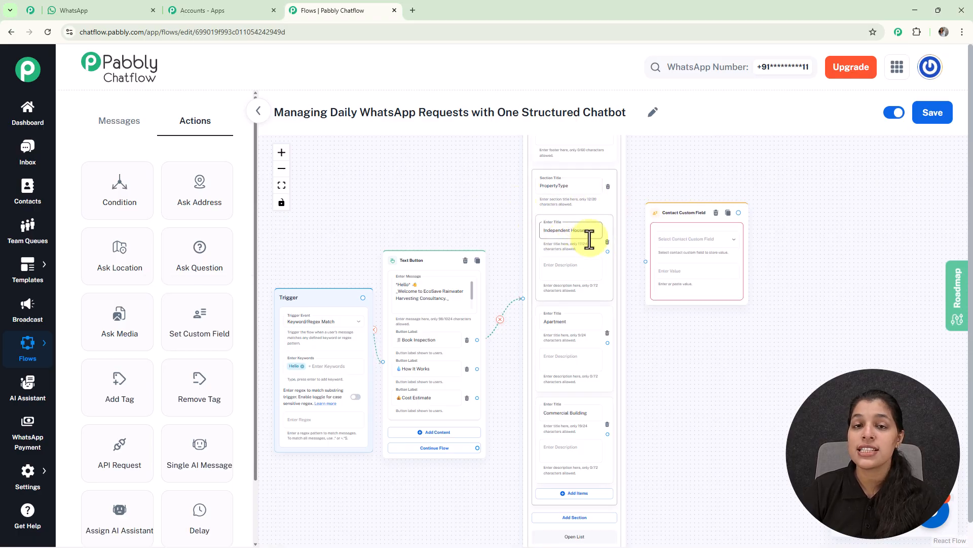
scroll(590, 238, up, 5)
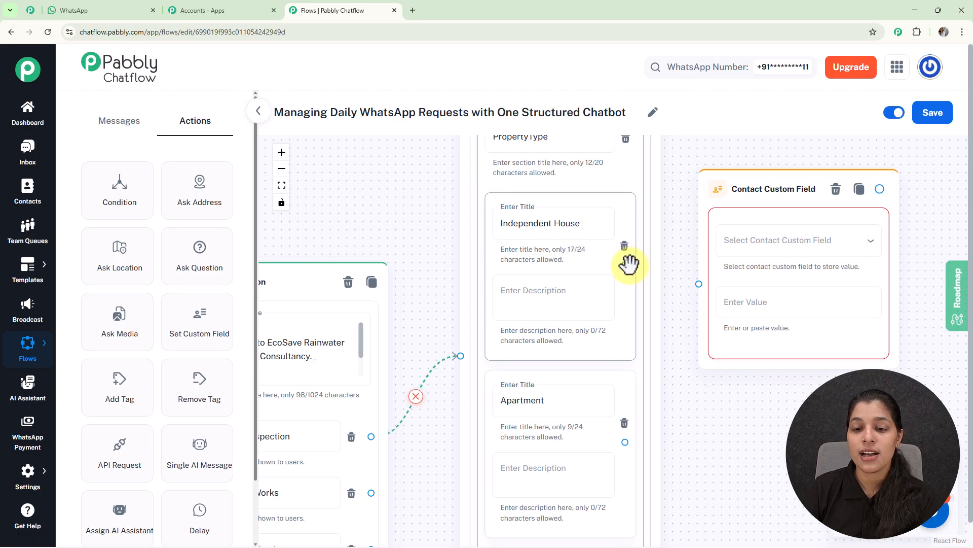
drag(625, 264, 699, 284)
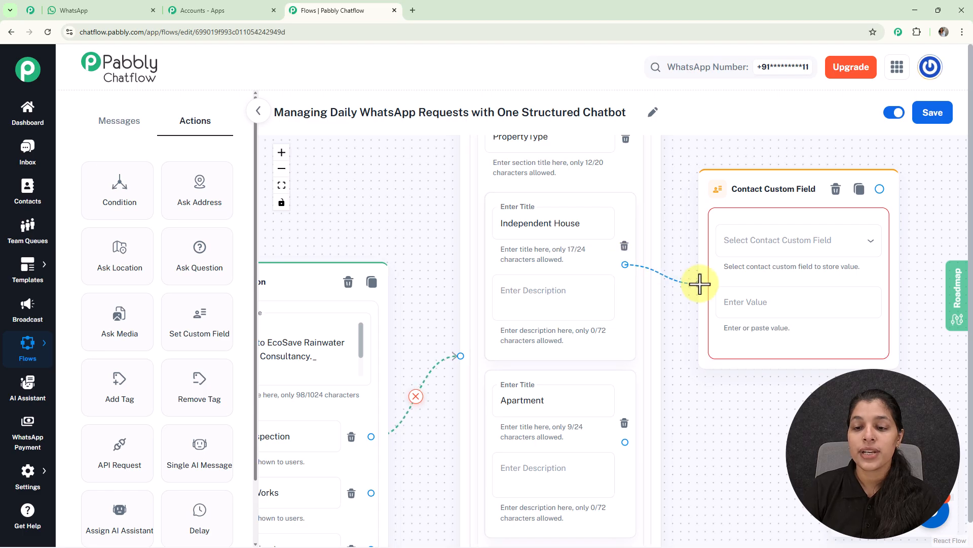
- Open the Contact Custom Fields settings and review the existing fields through to the end of the list
click(740, 247)
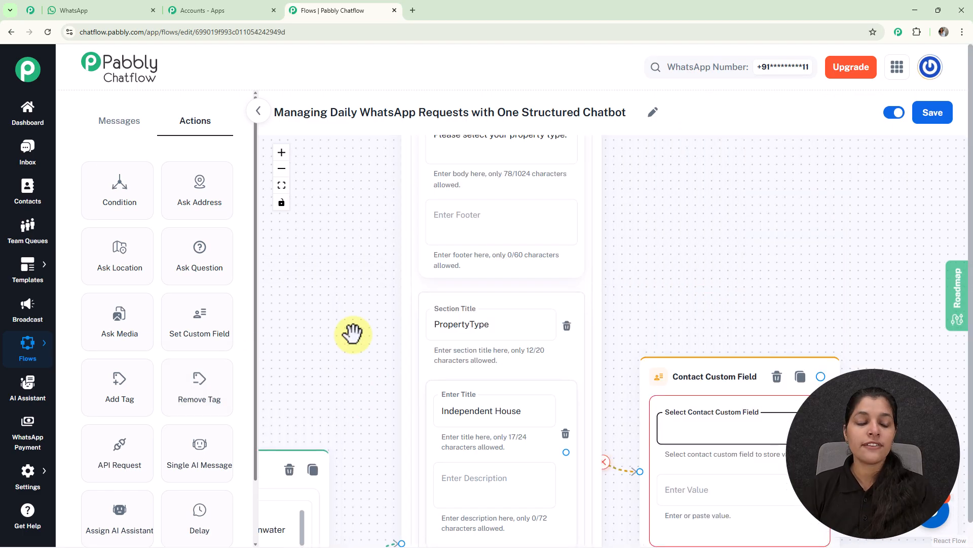
mouse_move(20, 492)
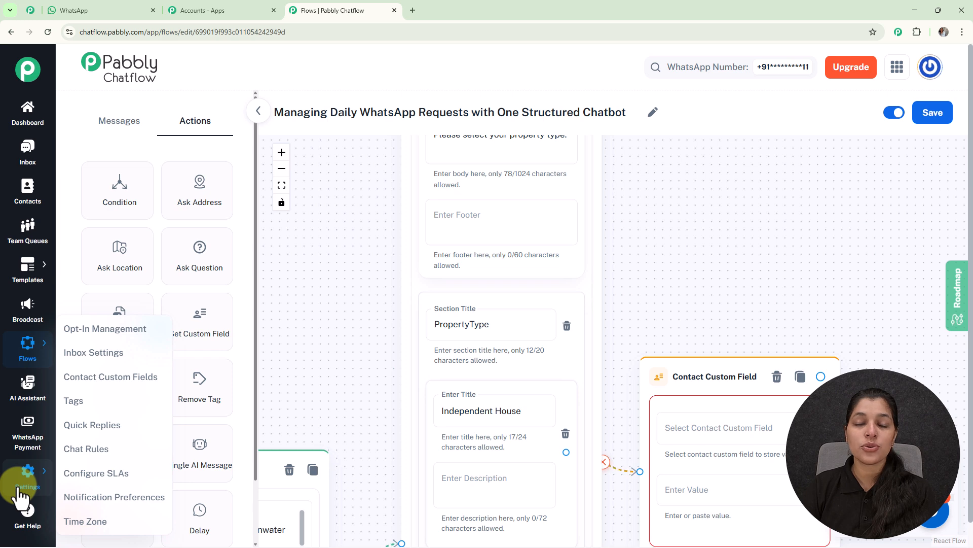
click(96, 388)
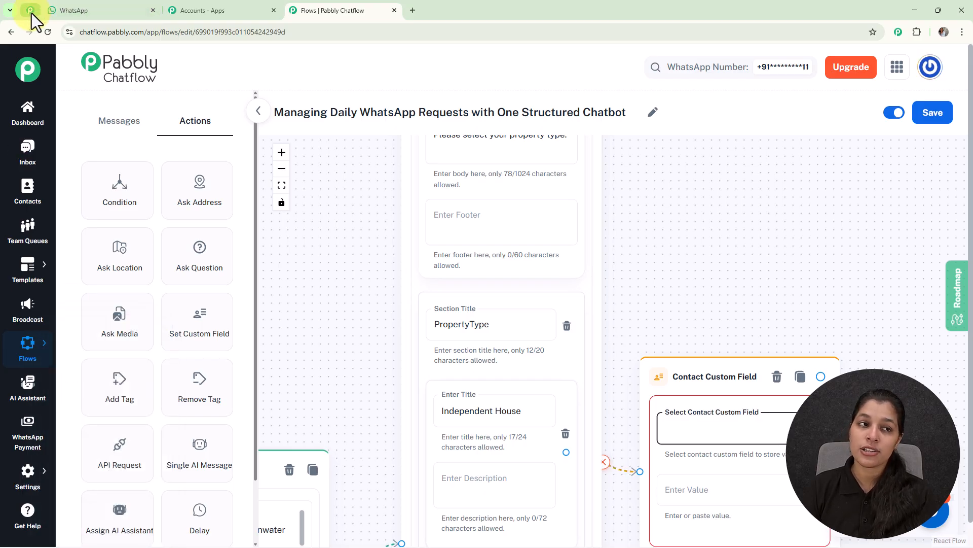
click(32, 13)
scroll(492, 367, down, 20)
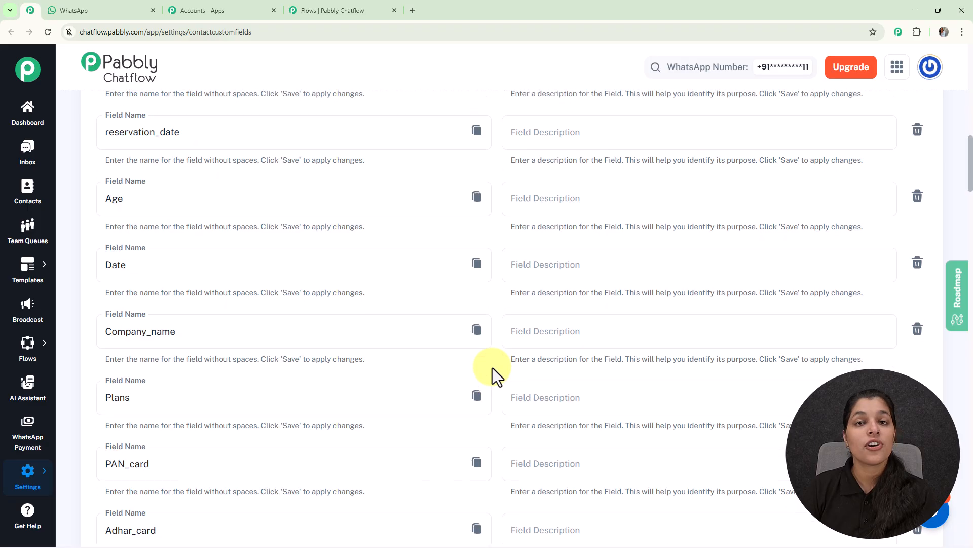
scroll(492, 367, down, 20)
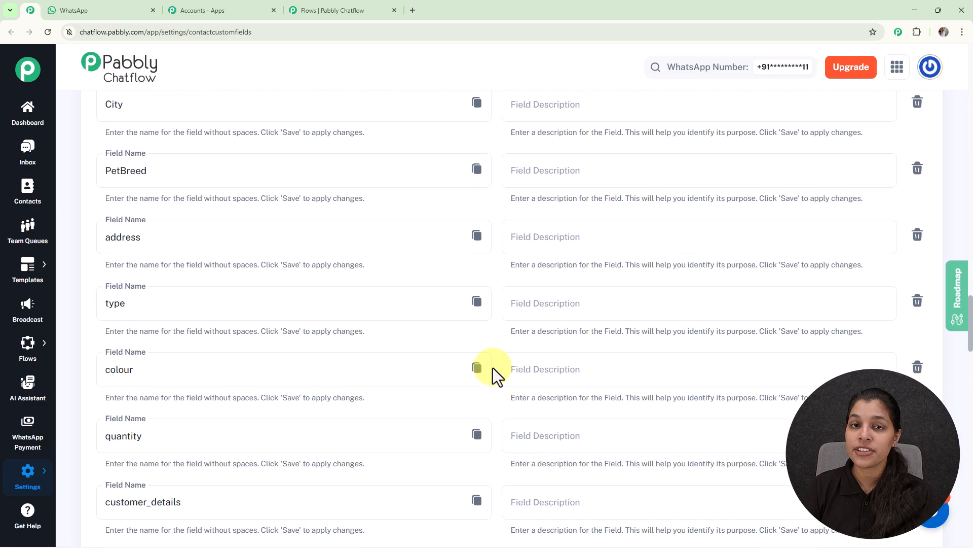
scroll(493, 367, down, 20)
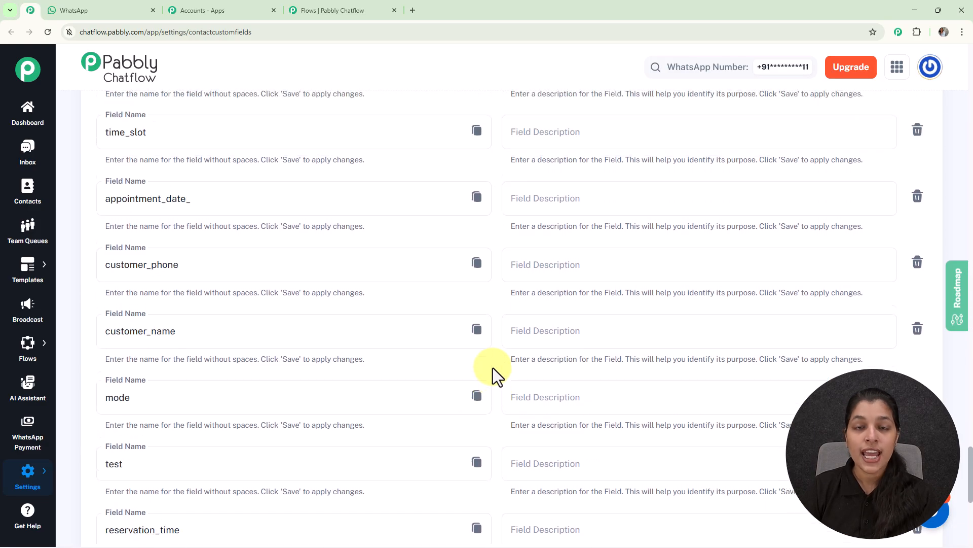
scroll(492, 367, down, 2)
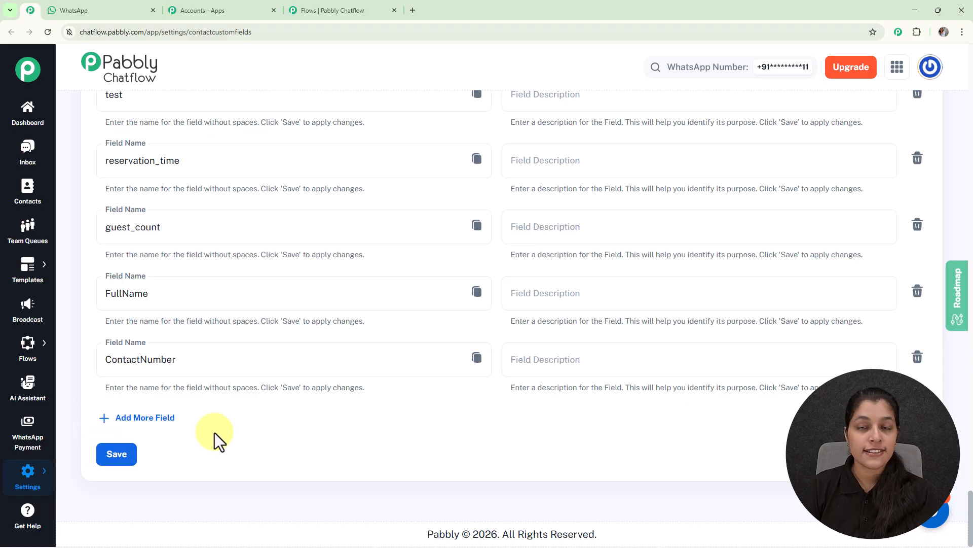
- Return to the flow and select PropertyType as the contact custom field in the new action
click(310, 7)
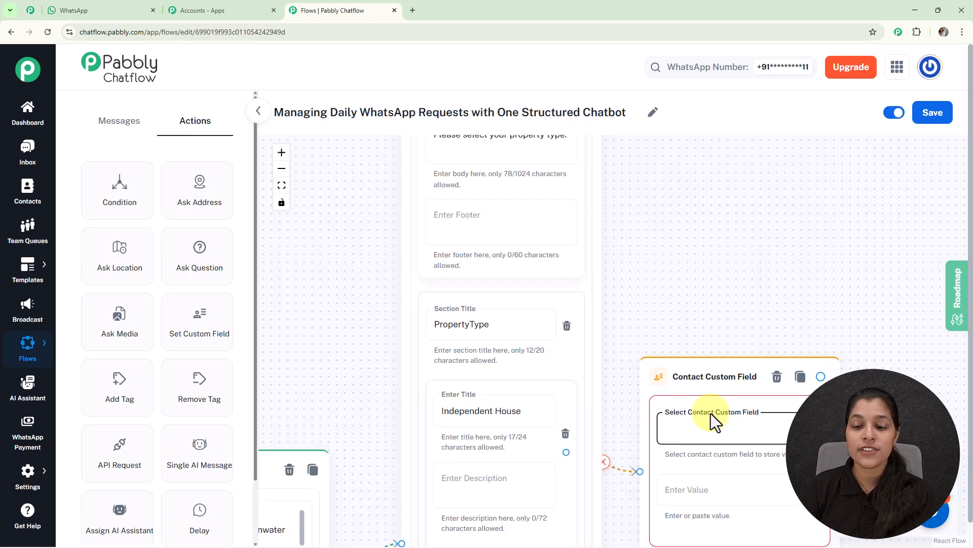
click(712, 436)
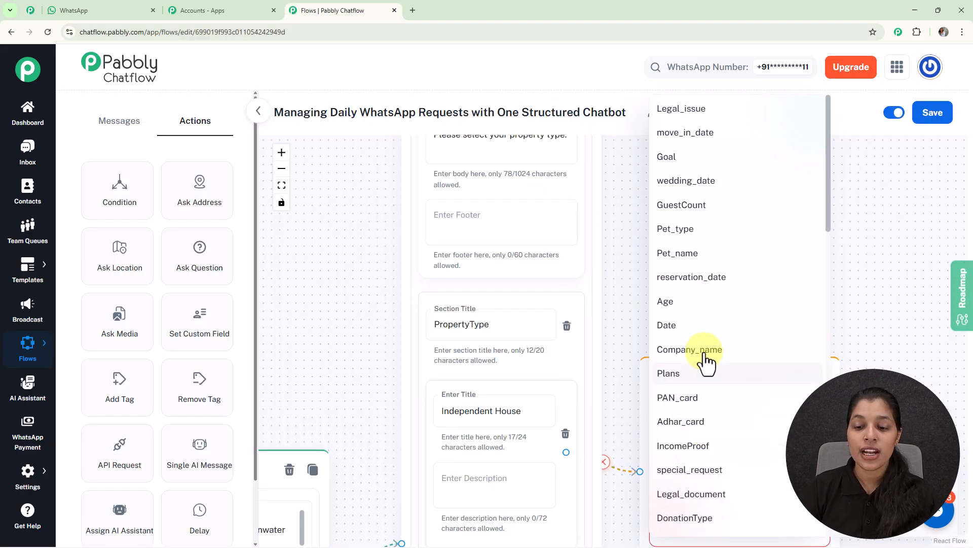
scroll(706, 360, down, 7)
scroll(704, 355, down, 2)
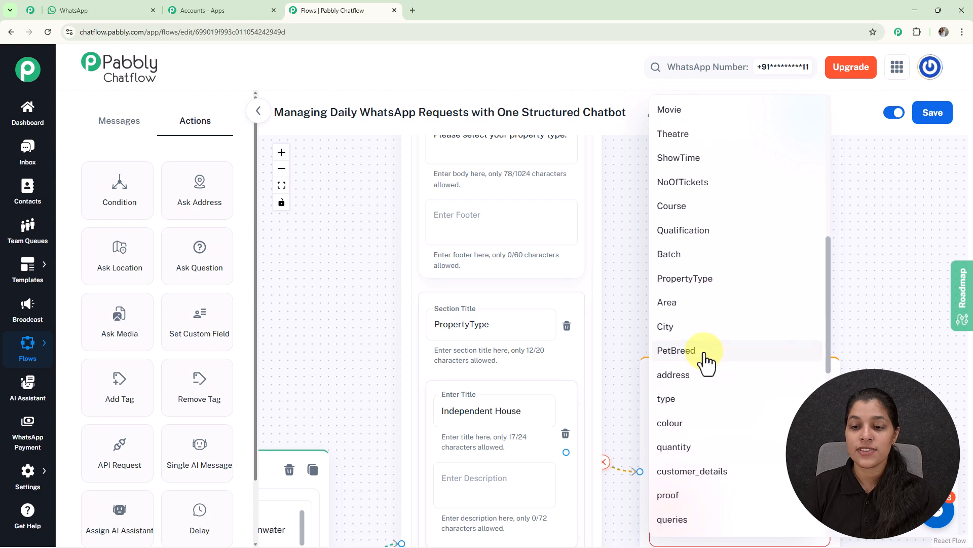
click(697, 293)
scroll(699, 290, down, 2)
key(Tab)
- Copy the list item title "Independent House" into the value of the contact custom field action
drag(683, 332, 656, 145)
click(469, 230)
drag(445, 215, 621, 347)
scroll(674, 369, up, 1)
click(651, 360)
triple_click(650, 360)
key(ctrl+c)
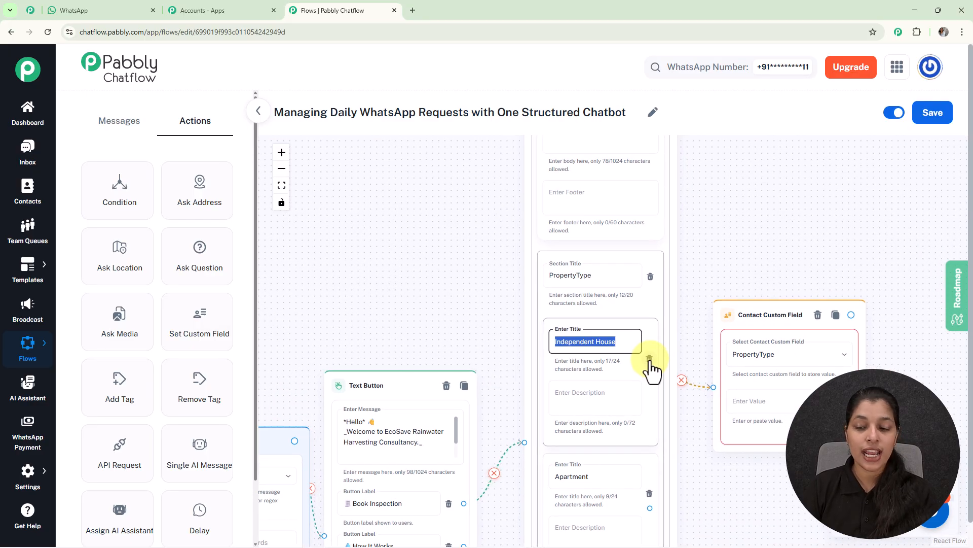
click(735, 406)
key(ctrl+v)
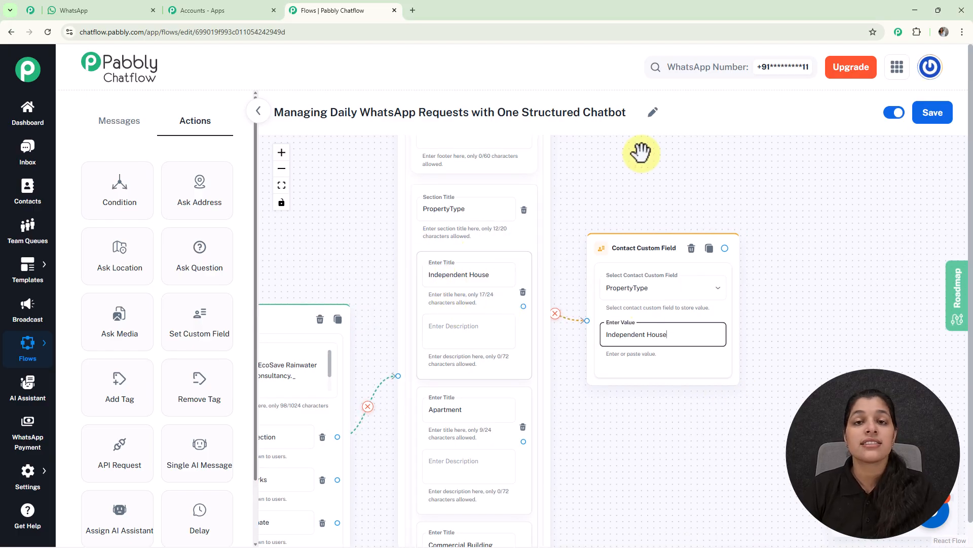
- Add PropertyType custom field actions with values "Apartment" and "Commercial Building", each connected from its matching list item
scroll(641, 157, down, 3)
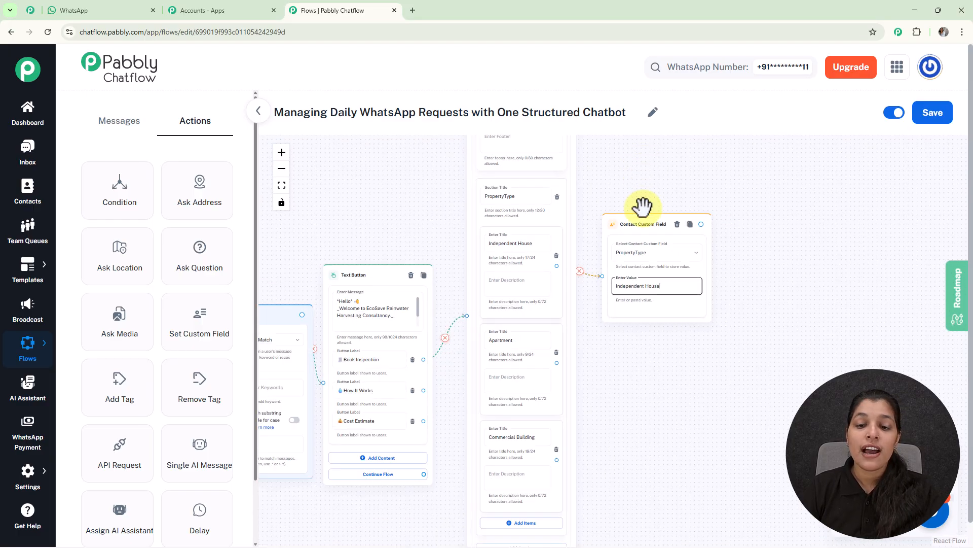
drag(619, 391, 625, 315)
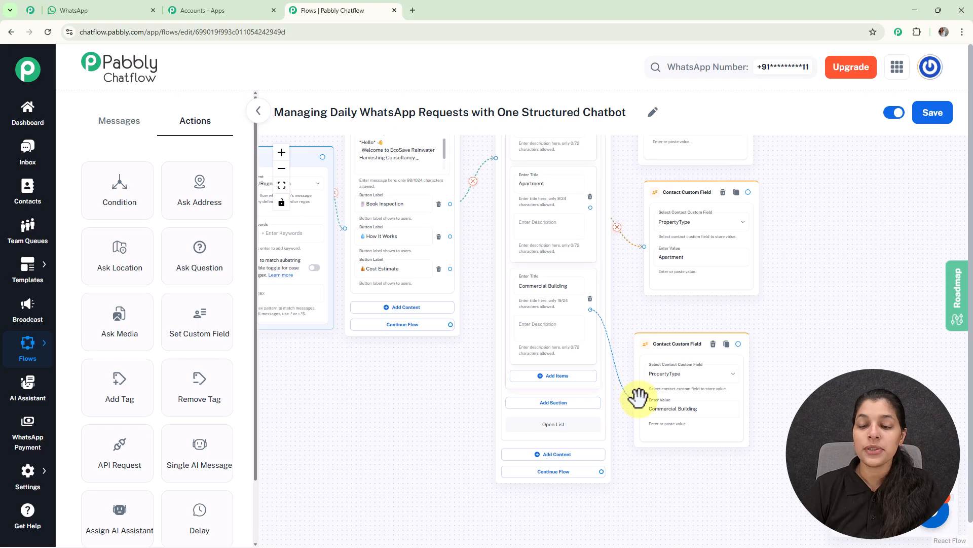
scroll(730, 296, up, 2)
scroll(730, 296, up, 2)
drag(869, 271, 693, 400)
scroll(675, 281, down, 3)
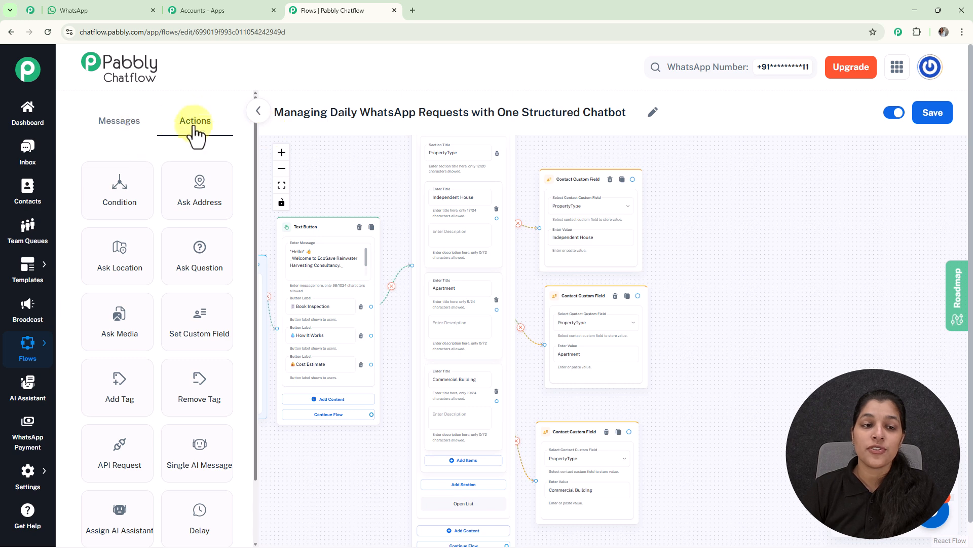
- Add a question "Kindly share your full address:" connected from all three custom field actions, storing the reply in address with format Any
drag(206, 273, 749, 261)
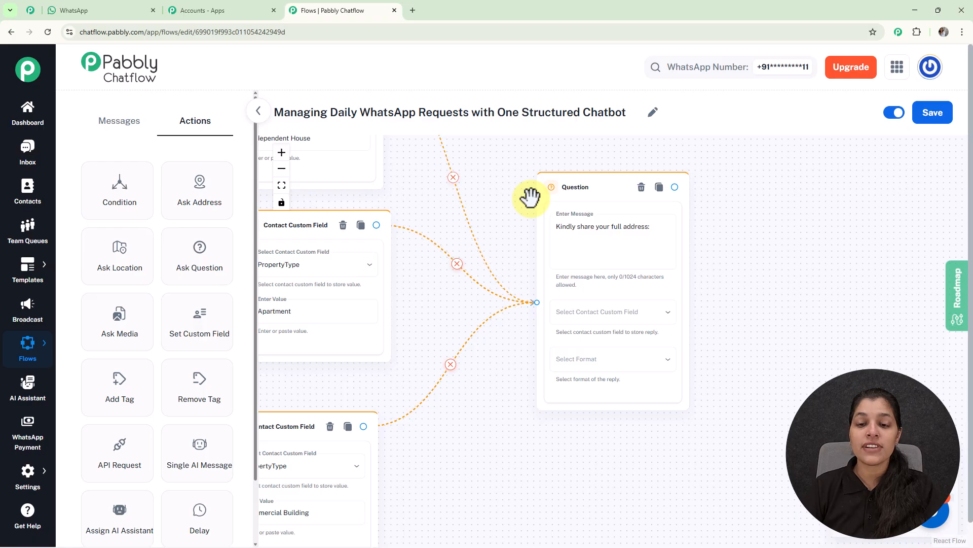
click(608, 318)
key(a)
key(d)
scroll(609, 321, down, 9)
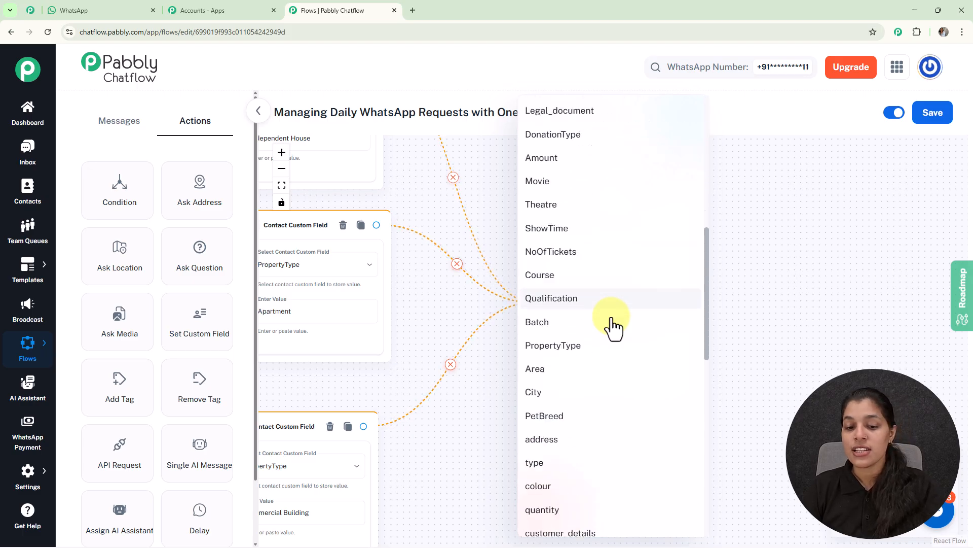
scroll(609, 306, down, 3)
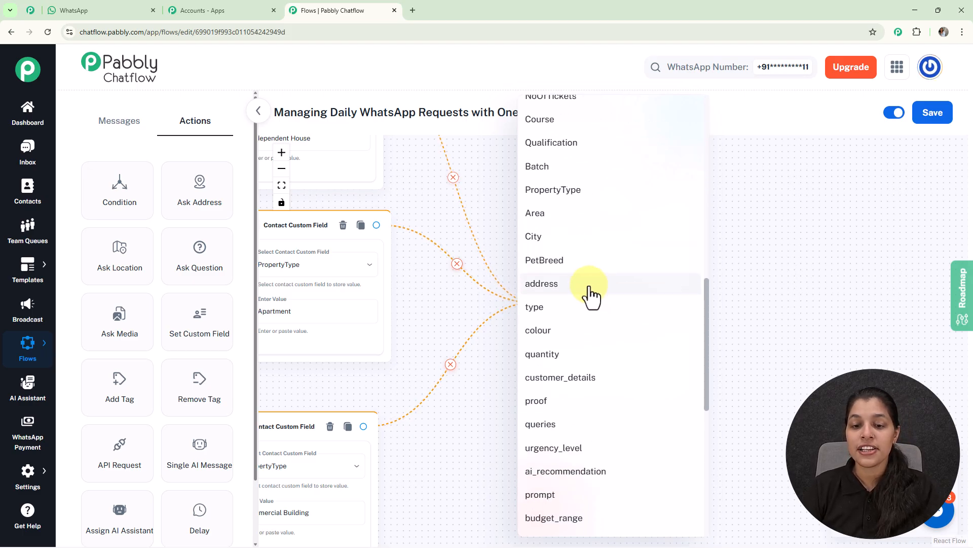
click(589, 296)
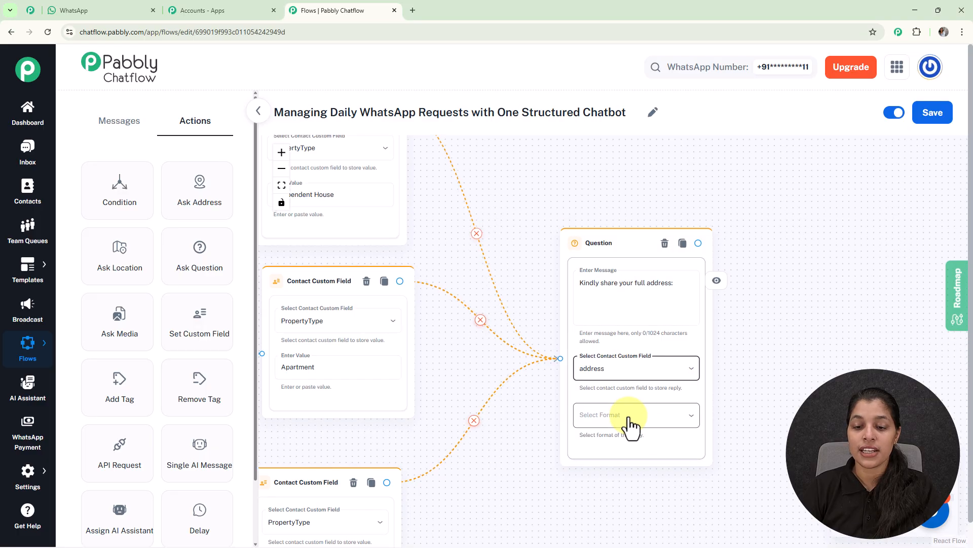
click(649, 421)
click(586, 380)
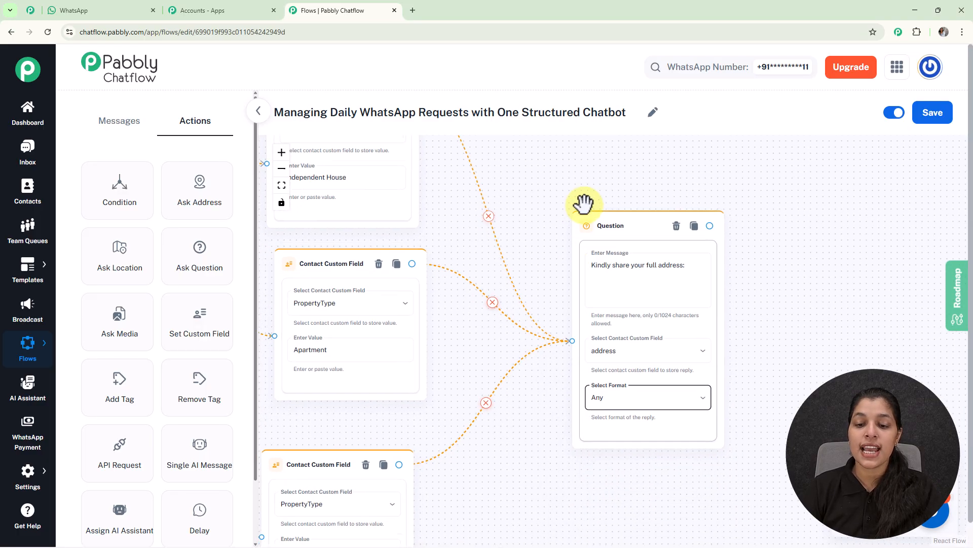
- Chain questions for approximate rooftop area in sq. ft. and preferred inspection date, storing replies in Area and Date with format Any
scroll(583, 204, down, 3)
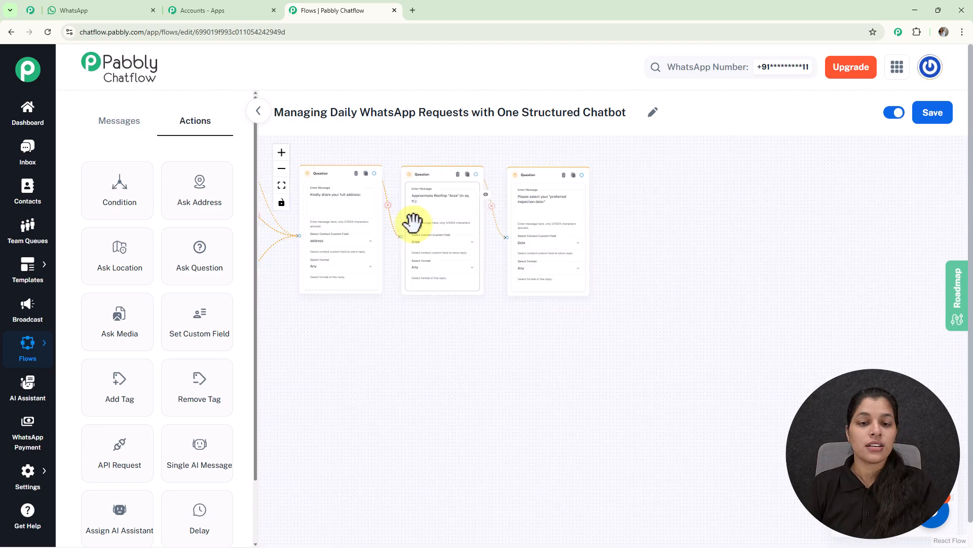
scroll(418, 219, up, 5)
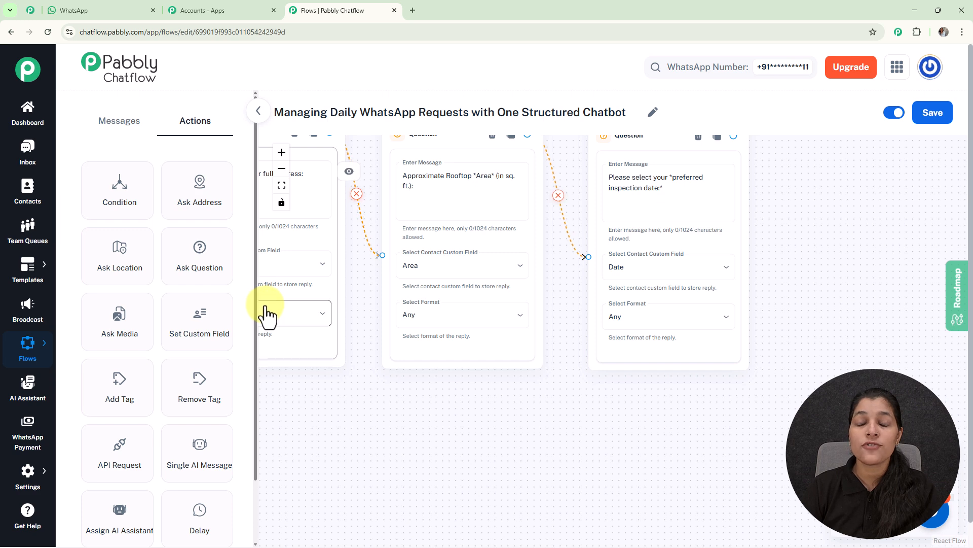
scroll(261, 314, down, 1)
scroll(354, 324, down, 3)
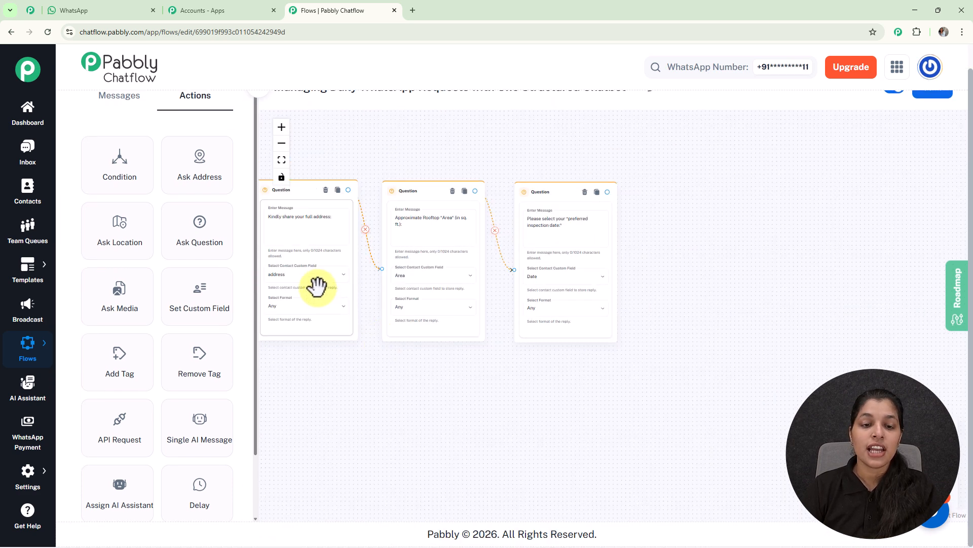
- Connect the inspection date question to a new Text Button message reading "Your site inspection request has been received."
drag(355, 154, 474, 177)
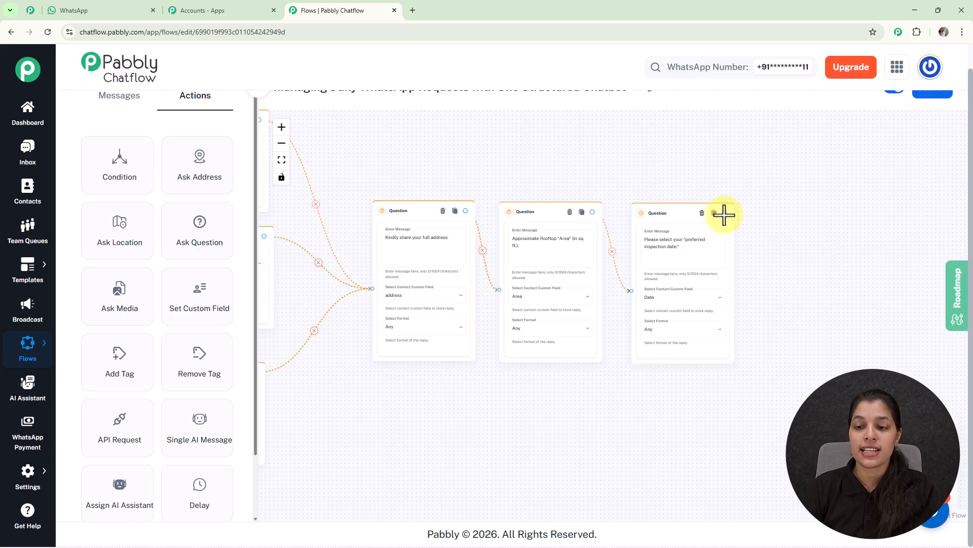
drag(725, 213, 786, 242)
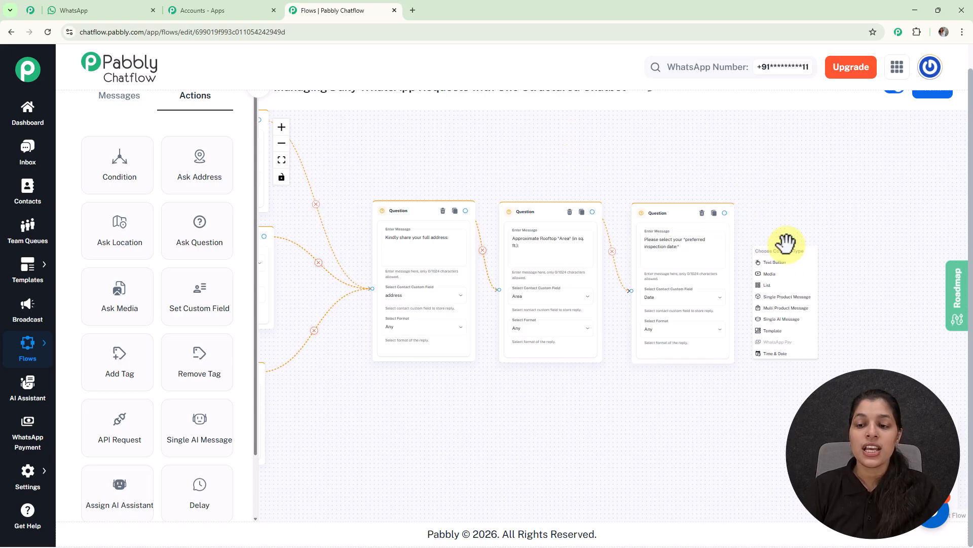
click(792, 271)
scroll(482, 172, down, 3)
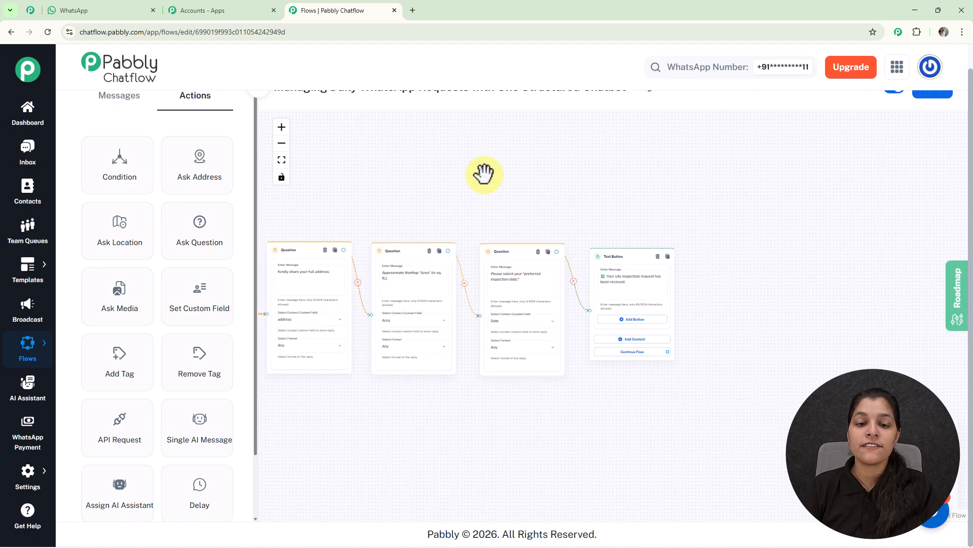
- Connect the How It Works button to a new Text Button message headed "Rainwater Harvesting Helps You:" with a checklist of benefits
scroll(771, 196, down, 2)
scroll(421, 291, up, 4)
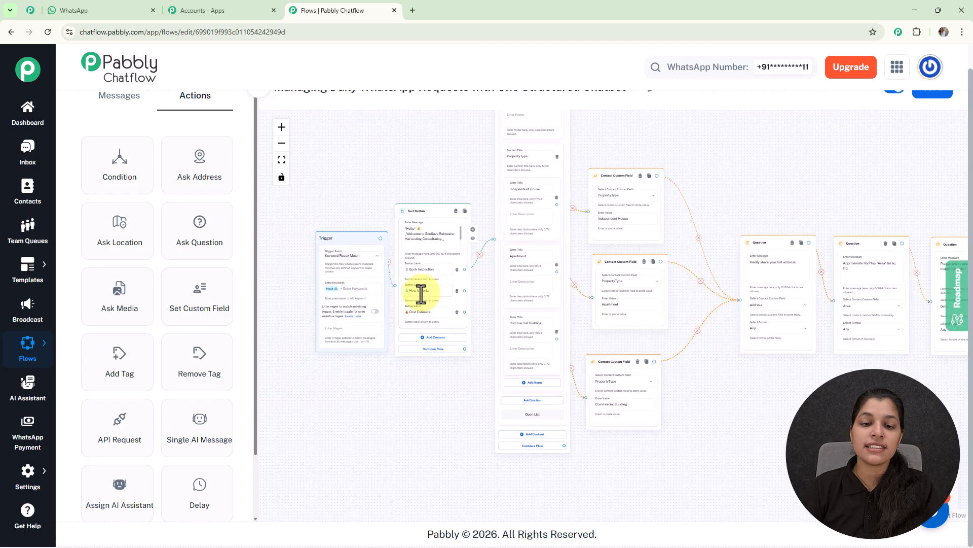
drag(523, 414, 491, 262)
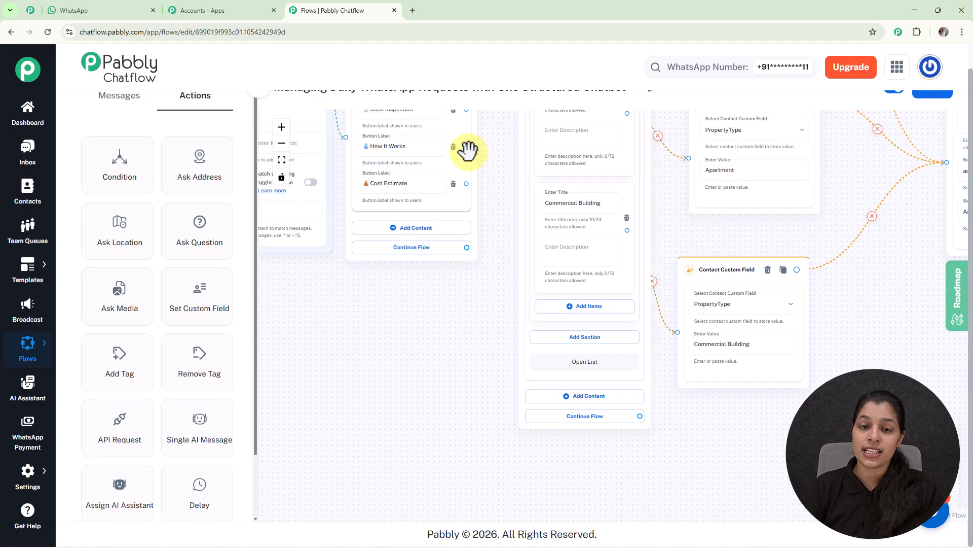
drag(467, 146, 459, 376)
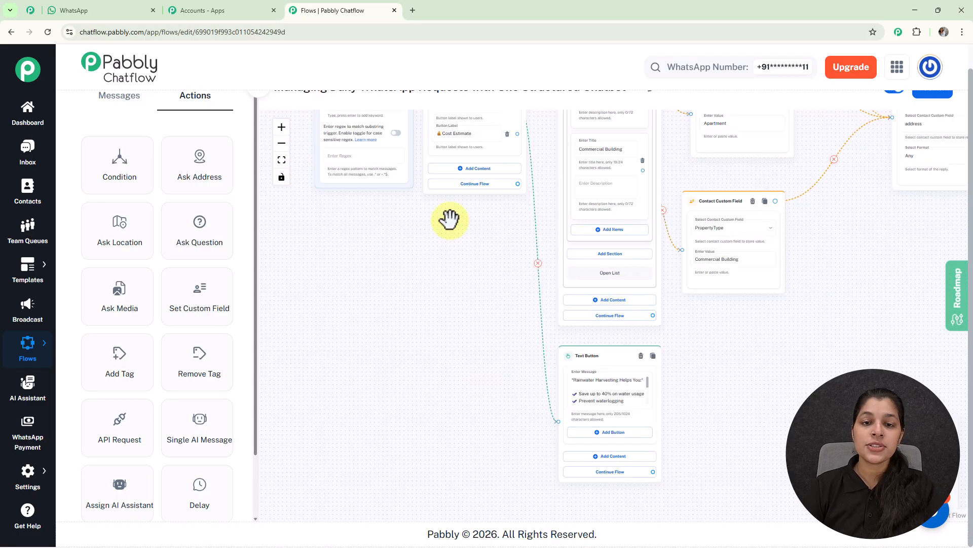
drag(451, 322, 442, 402)
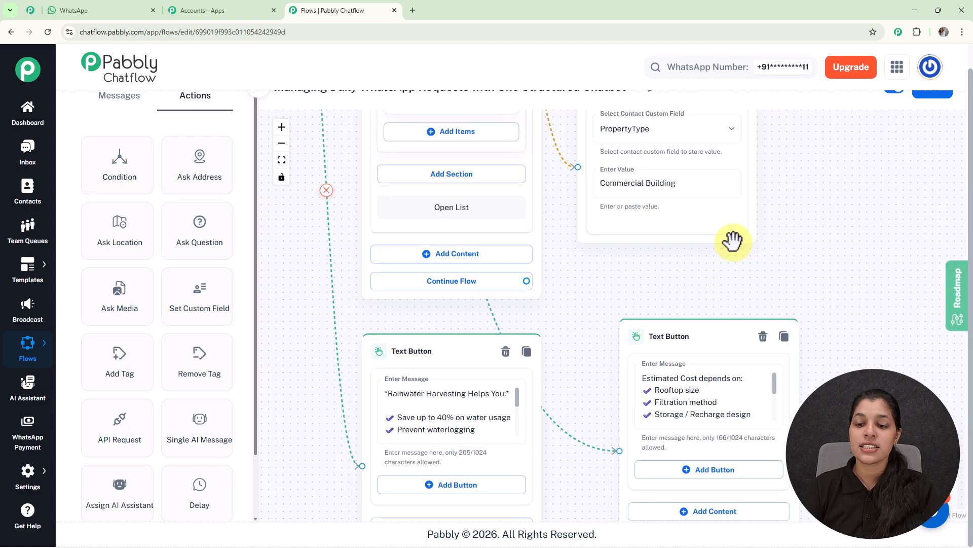
- Connect Cost Estimate to a Text Button message beginning "Estimated Cost depends on:" with rooftop size, filtration method and storage design, and save the flow
scroll(733, 241, down, 3)
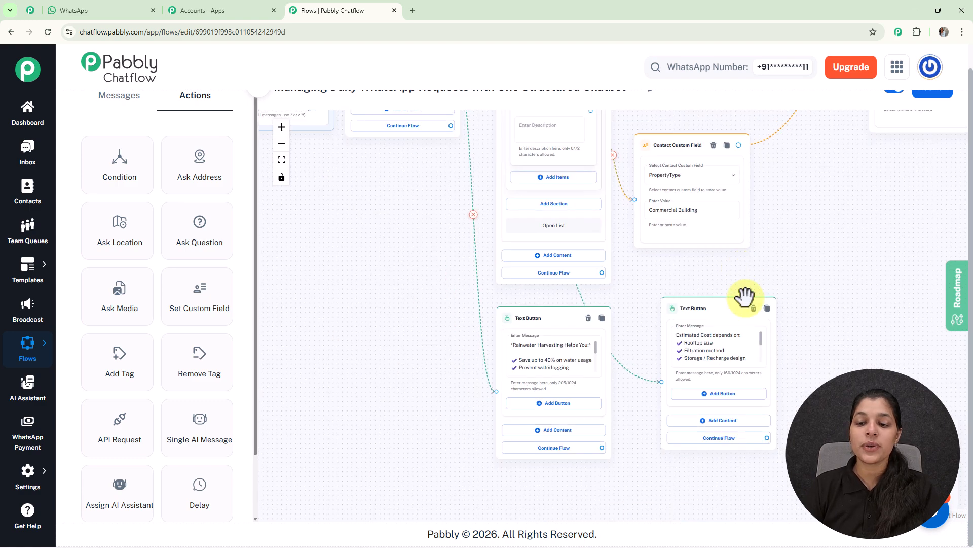
scroll(712, 260, down, 5)
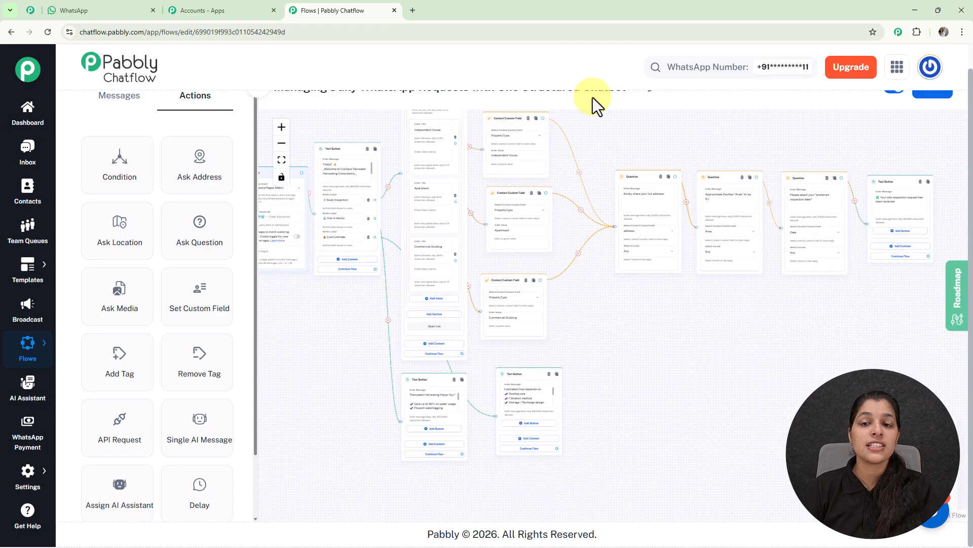
scroll(594, 90, up, 1)
drag(604, 158, 688, 184)
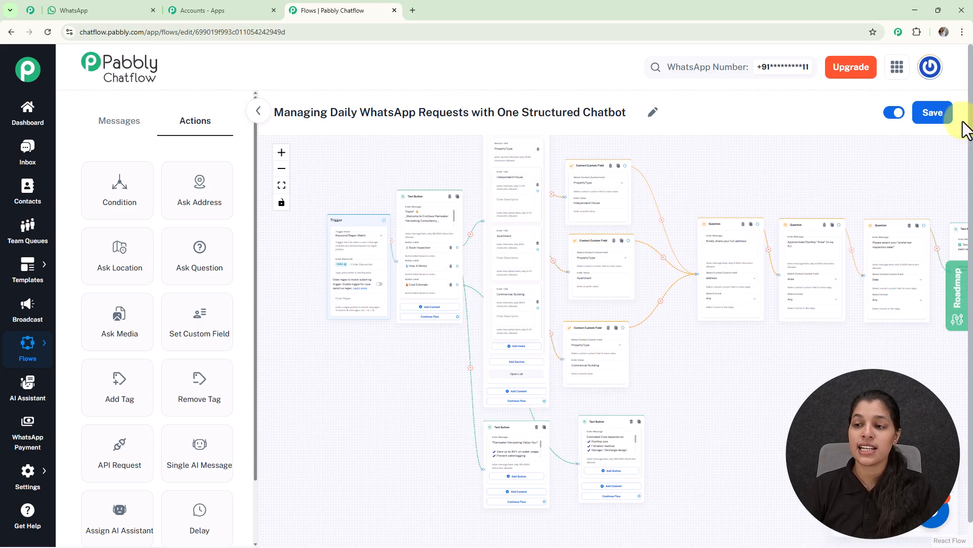
click(935, 114)
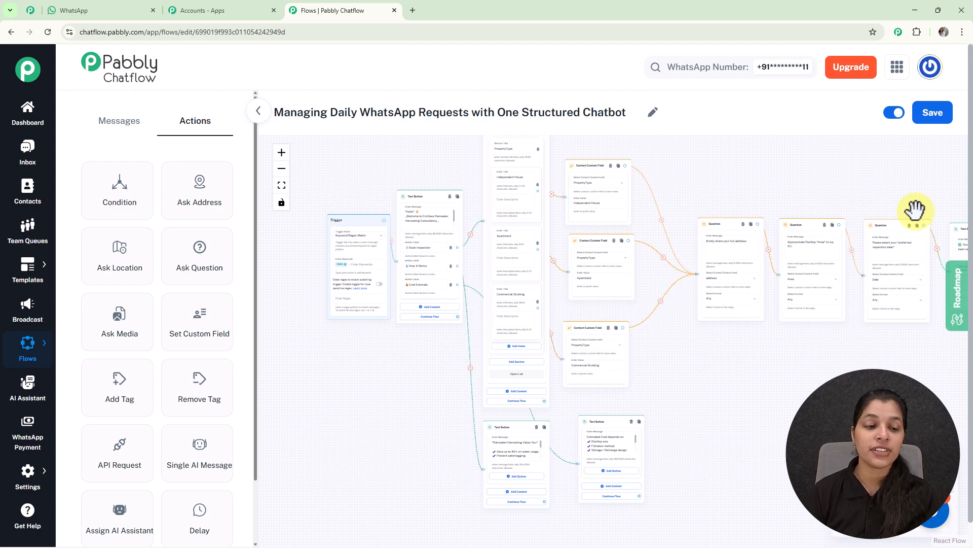
- Return to the flows list, view the share link of the "Managing Daily WhatsApp Requests" flow, and close it
mouse_move(31, 350)
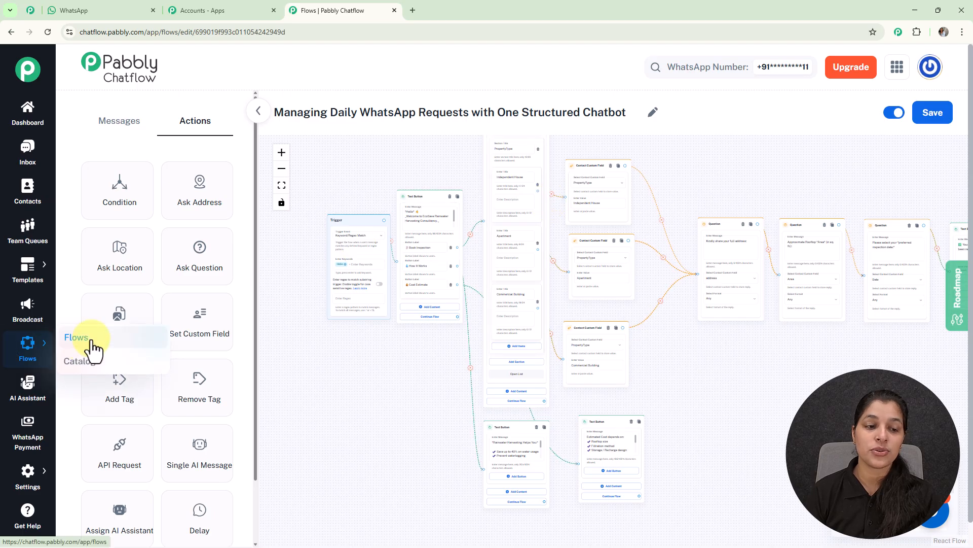
click(92, 341)
scroll(368, 321, down, 4)
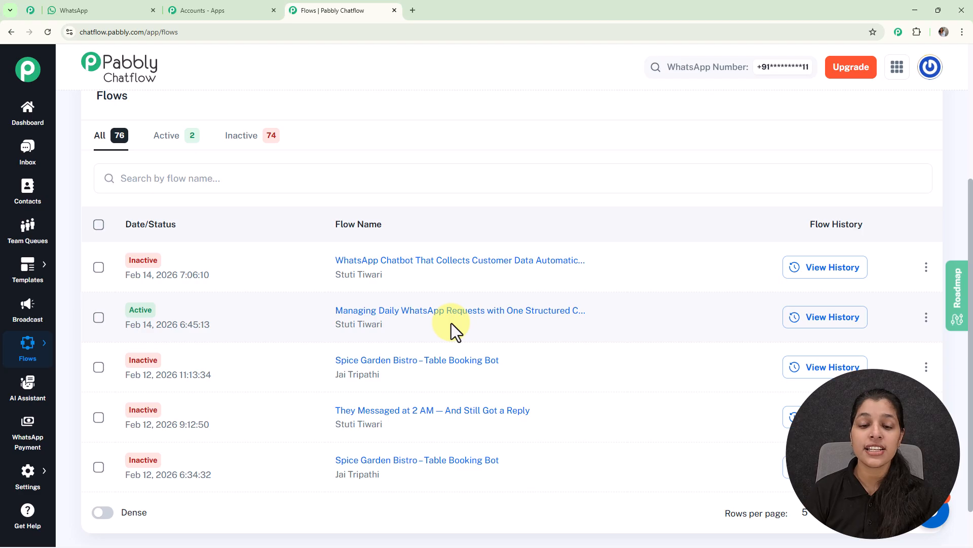
click(927, 318)
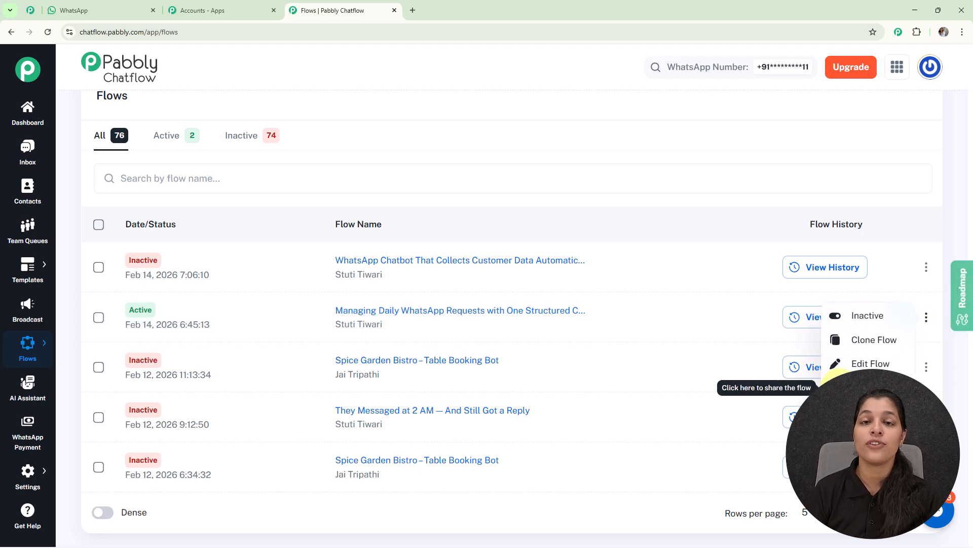
click(842, 386)
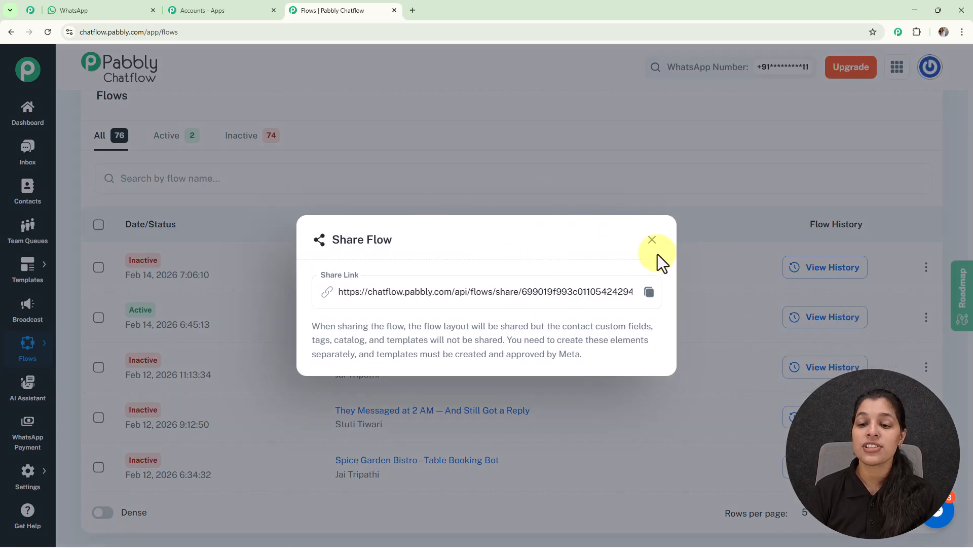
click(653, 239)
scroll(656, 249, up, 4)
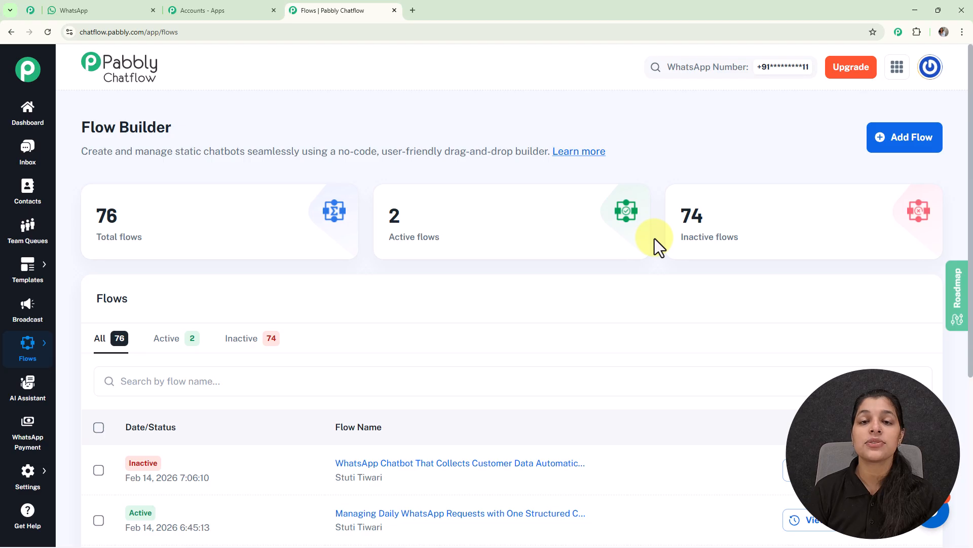